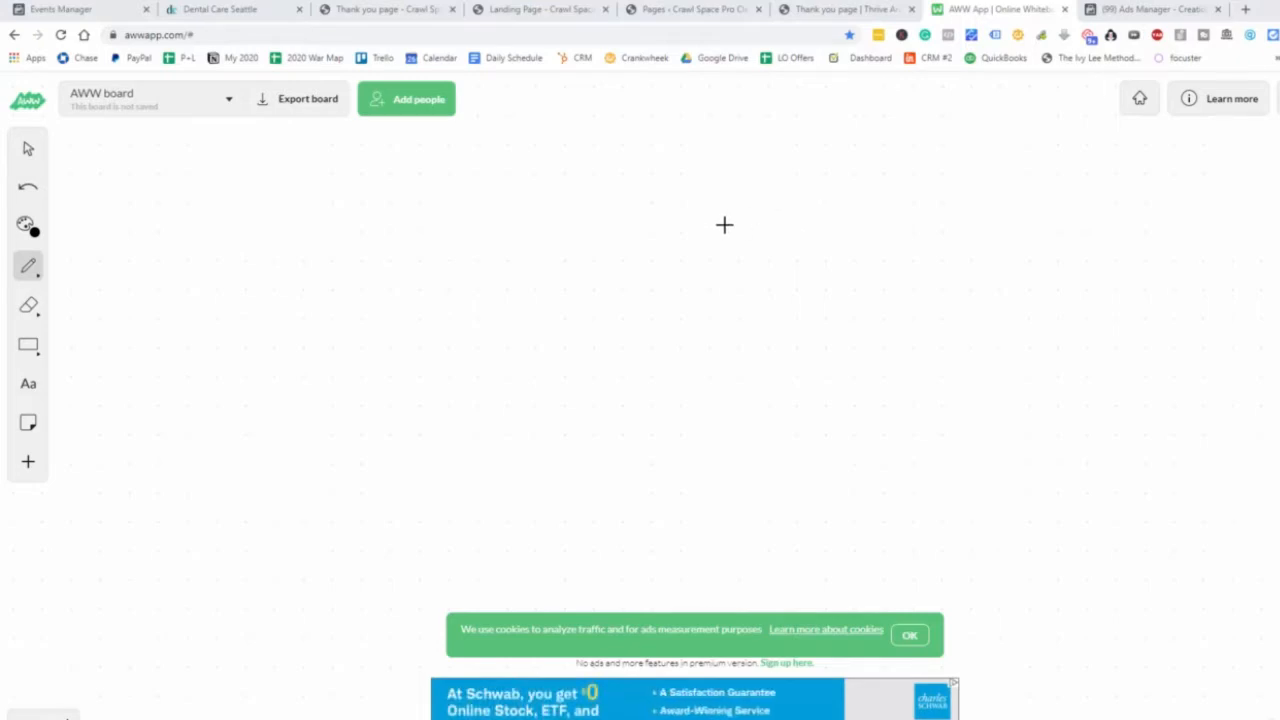
Sketch a flow on the whiteboard: a box labelled "traffic" with arrows leading down to "25-55" and "AD".
{"action": "mouse_move", "coordinate": [121, 163]}
{"action": "left_mouse_down"}
{"action": "mouse_move", "coordinate": [127, 212]}
{"action": "mouse_move", "coordinate": [271, 263]}
{"action": "mouse_move", "coordinate": [206, 160]}
{"action": "mouse_move", "coordinate": [122, 162]}
{"action": "mouse_move", "coordinate": [141, 210]}
{"action": "mouse_move", "coordinate": [160, 198]}
{"action": "mouse_move", "coordinate": [181, 212]}
{"action": "left_mouse_up"}
{"action": "left_click_drag", "start_coordinate": [177, 203], "coordinate": [231, 205]}
{"action": "left_click", "coordinate": [213, 192]}
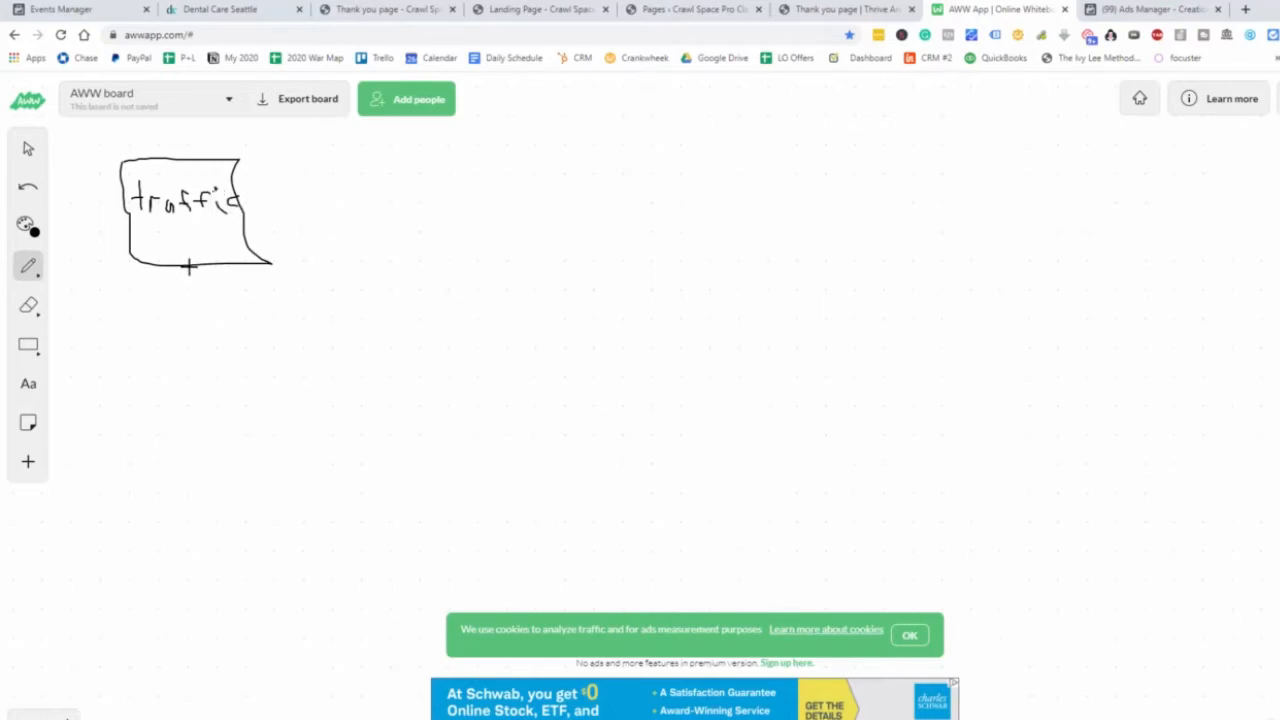
{"action": "left_click_drag", "start_coordinate": [188, 266], "coordinate": [198, 352]}
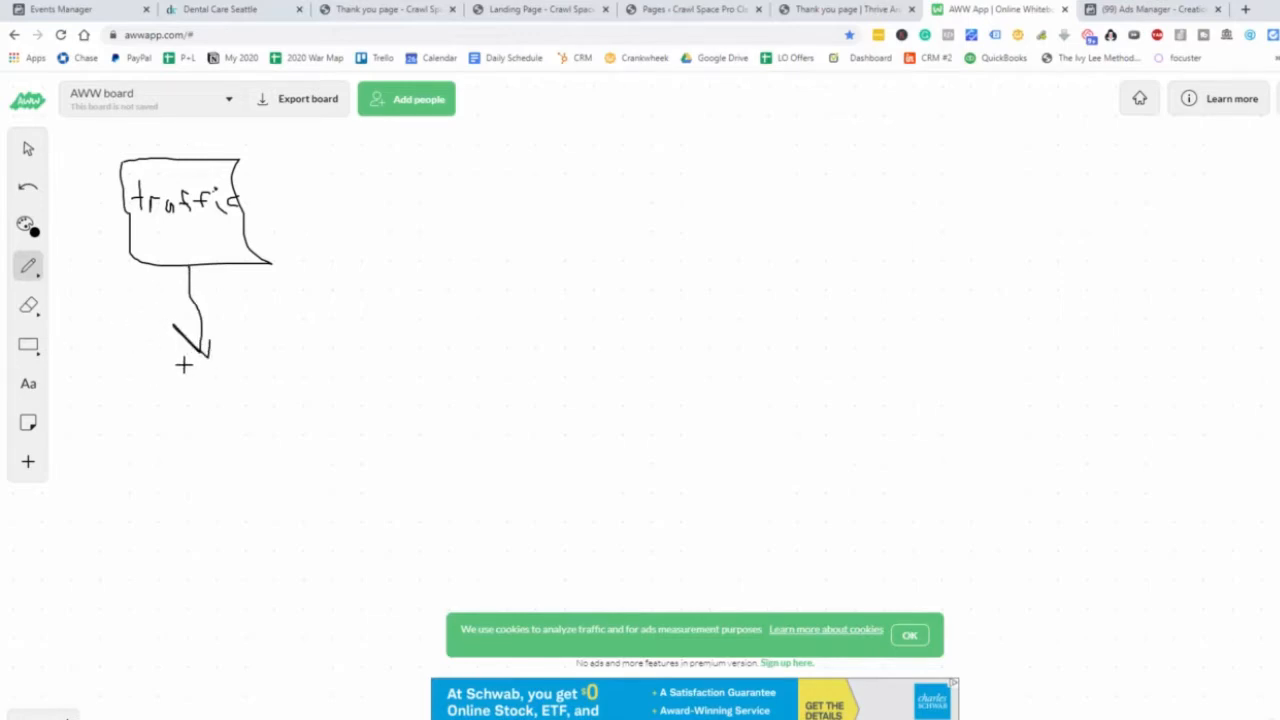
{"action": "mouse_move", "coordinate": [162, 378]}
{"action": "left_mouse_down"}
{"action": "mouse_move", "coordinate": [196, 400]}
{"action": "mouse_move", "coordinate": [196, 389]}
{"action": "mouse_move", "coordinate": [196, 402]}
{"action": "mouse_move", "coordinate": [214, 375]}
{"action": "mouse_move", "coordinate": [266, 390]}
{"action": "left_mouse_up"}
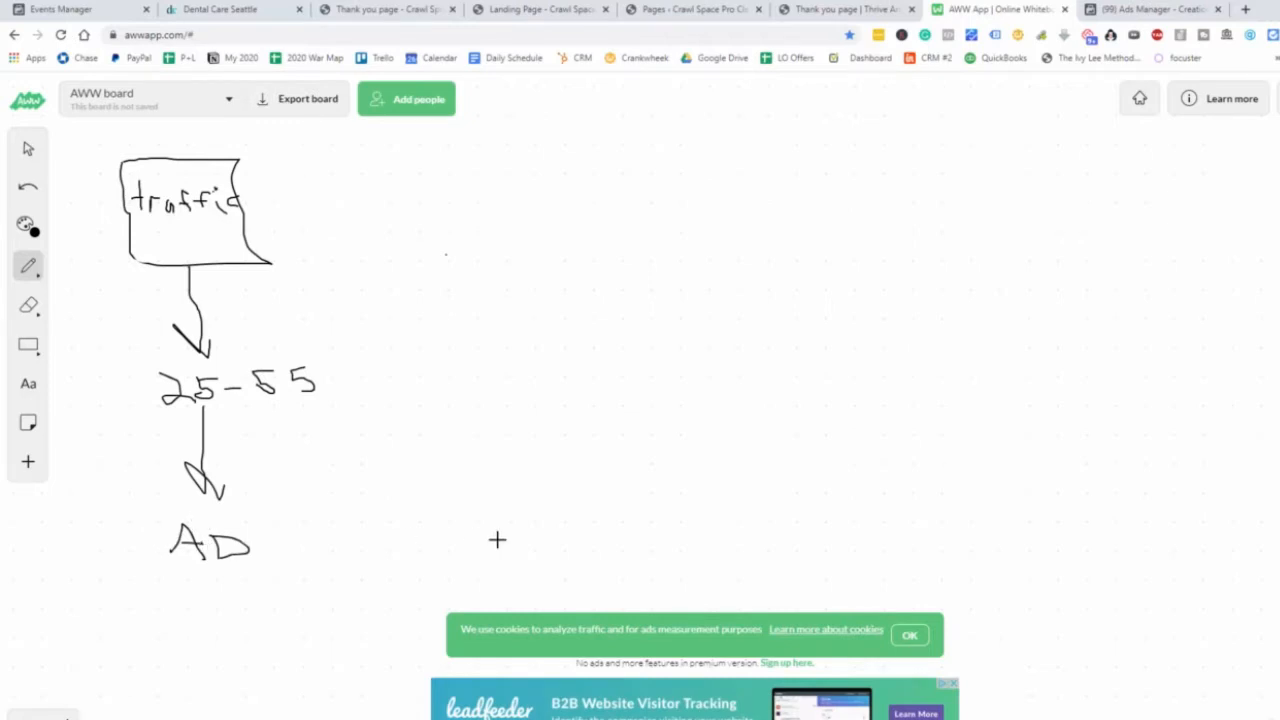
Draw a second box labelled "PPE EN" beside the traffic box and circle the "AD" under traffic.
{"action": "mouse_move", "coordinate": [551, 157]}
{"action": "left_mouse_down"}
{"action": "mouse_move", "coordinate": [583, 246]}
{"action": "mouse_move", "coordinate": [710, 245]}
{"action": "mouse_move", "coordinate": [688, 150]}
{"action": "mouse_move", "coordinate": [560, 157]}
{"action": "mouse_move", "coordinate": [612, 215]}
{"action": "mouse_move", "coordinate": [616, 200]}
{"action": "mouse_move", "coordinate": [642, 210]}
{"action": "mouse_move", "coordinate": [647, 185]}
{"action": "mouse_move", "coordinate": [592, 176]}
{"action": "mouse_move", "coordinate": [636, 182]}
{"action": "left_mouse_up"}
{"action": "left_click_drag", "start_coordinate": [624, 176], "coordinate": [639, 168]}
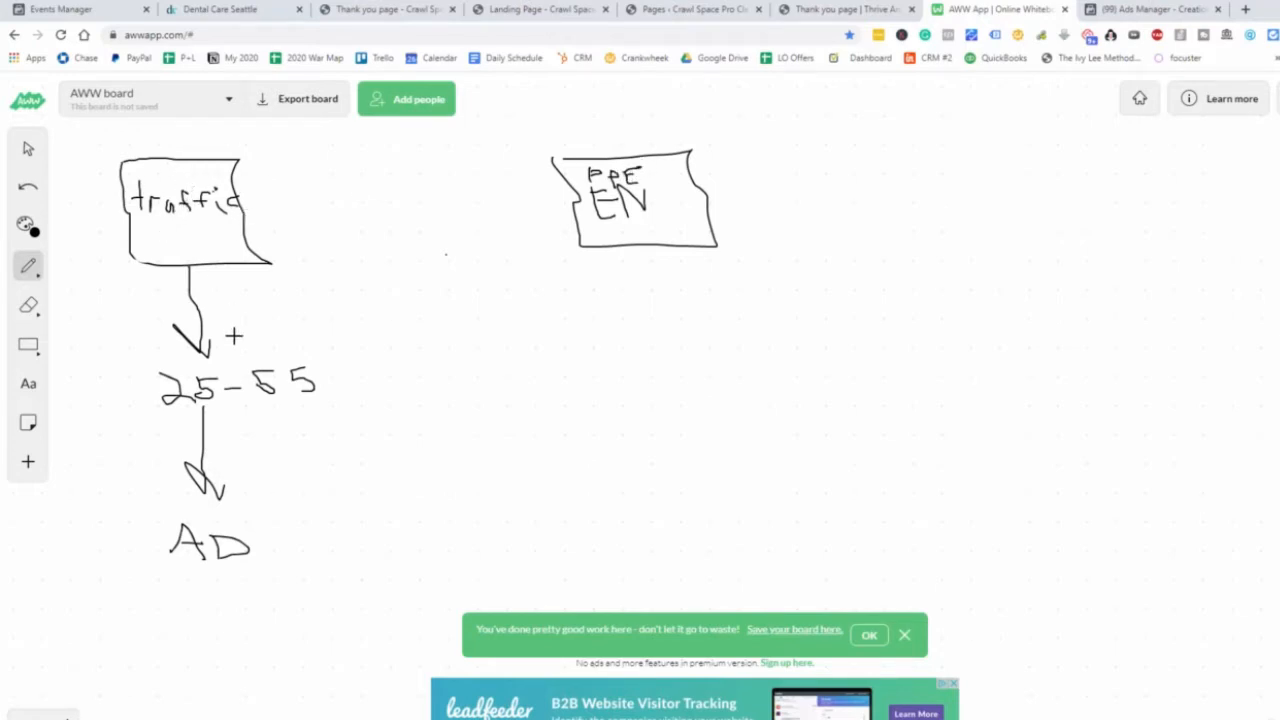
{"action": "mouse_move", "coordinate": [190, 516]}
{"action": "left_mouse_down"}
{"action": "mouse_move", "coordinate": [172, 536]}
{"action": "mouse_move", "coordinate": [222, 568]}
{"action": "mouse_move", "coordinate": [245, 545]}
{"action": "mouse_move", "coordinate": [192, 520]}
{"action": "left_mouse_up"}
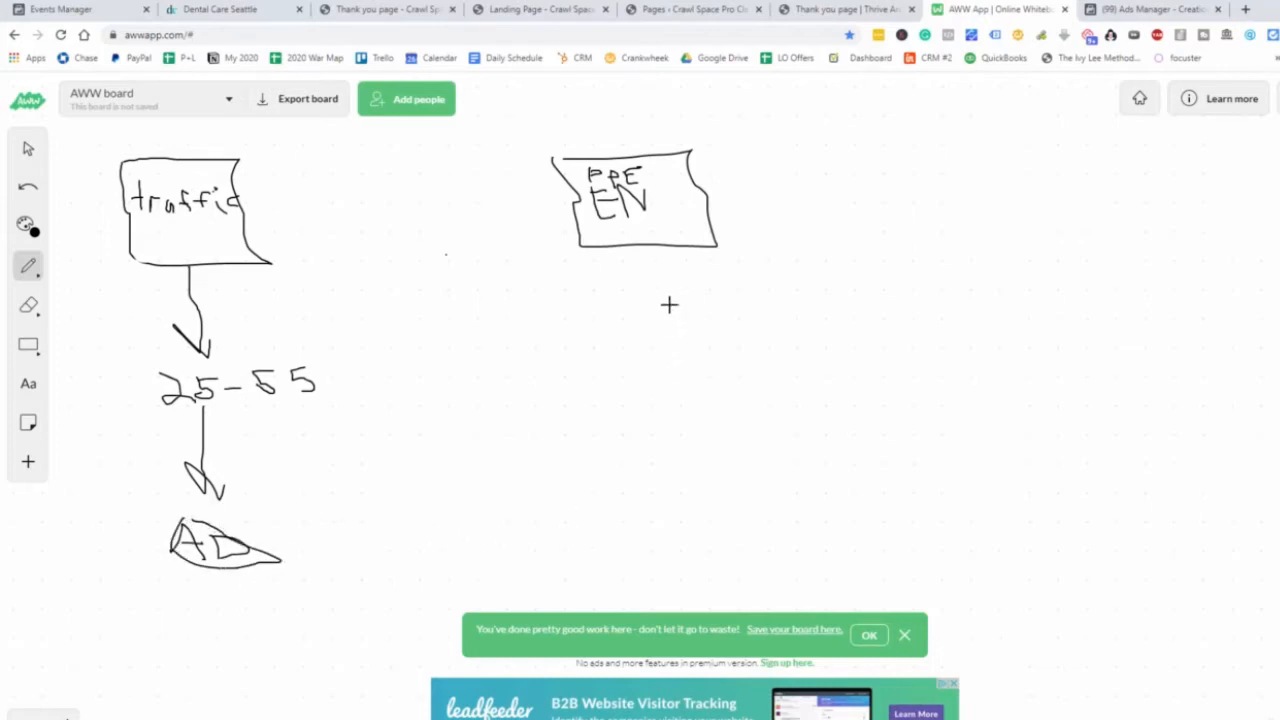
Extend the PPE box downward with an arrow to "25-55" and another arrow to a circled "AD".
{"action": "mouse_move", "coordinate": [640, 249]}
{"action": "left_mouse_down"}
{"action": "mouse_move", "coordinate": [622, 328]}
{"action": "mouse_move", "coordinate": [643, 320]}
{"action": "left_mouse_up"}
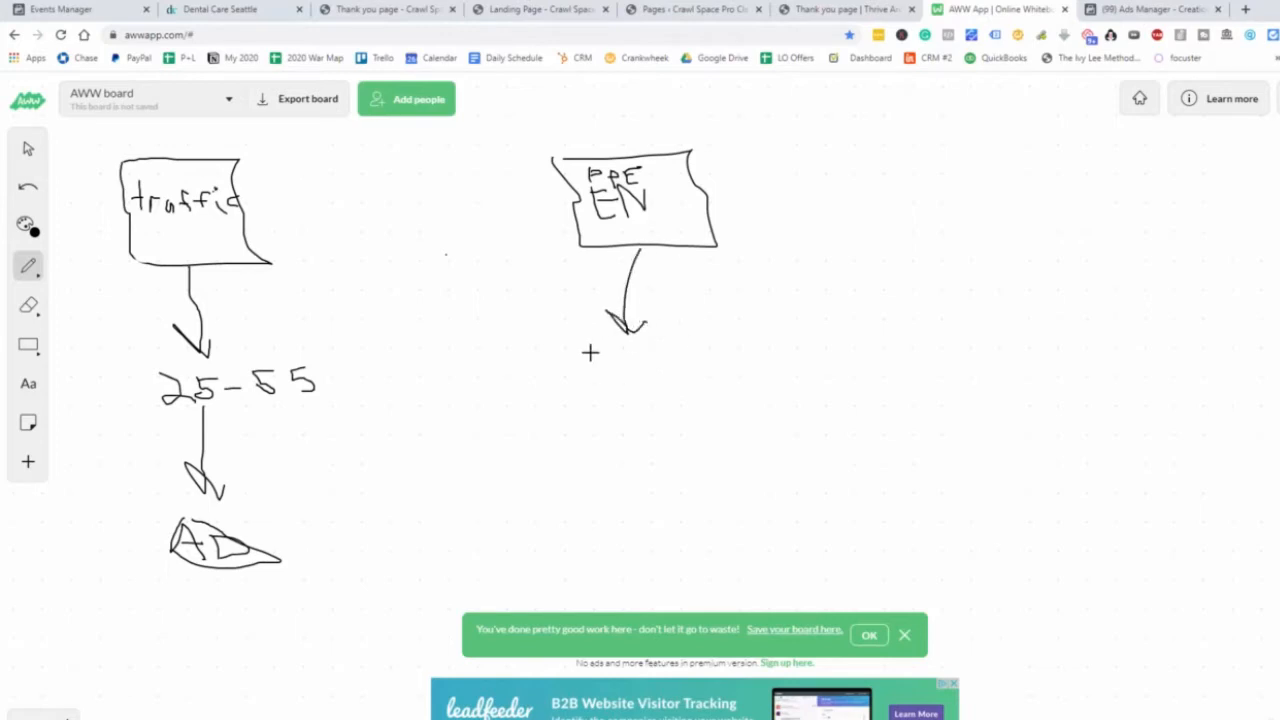
{"action": "mouse_move", "coordinate": [590, 352]}
{"action": "left_mouse_down"}
{"action": "mouse_move", "coordinate": [612, 374]}
{"action": "mouse_move", "coordinate": [648, 377]}
{"action": "left_mouse_up"}
{"action": "mouse_move", "coordinate": [642, 347]}
{"action": "left_mouse_down"}
{"action": "mouse_move", "coordinate": [659, 345]}
{"action": "mouse_move", "coordinate": [692, 378]}
{"action": "mouse_move", "coordinate": [718, 349]}
{"action": "mouse_move", "coordinate": [746, 370]}
{"action": "mouse_move", "coordinate": [762, 350]}
{"action": "left_mouse_up"}
{"action": "left_click_drag", "start_coordinate": [745, 362], "coordinate": [742, 379]}
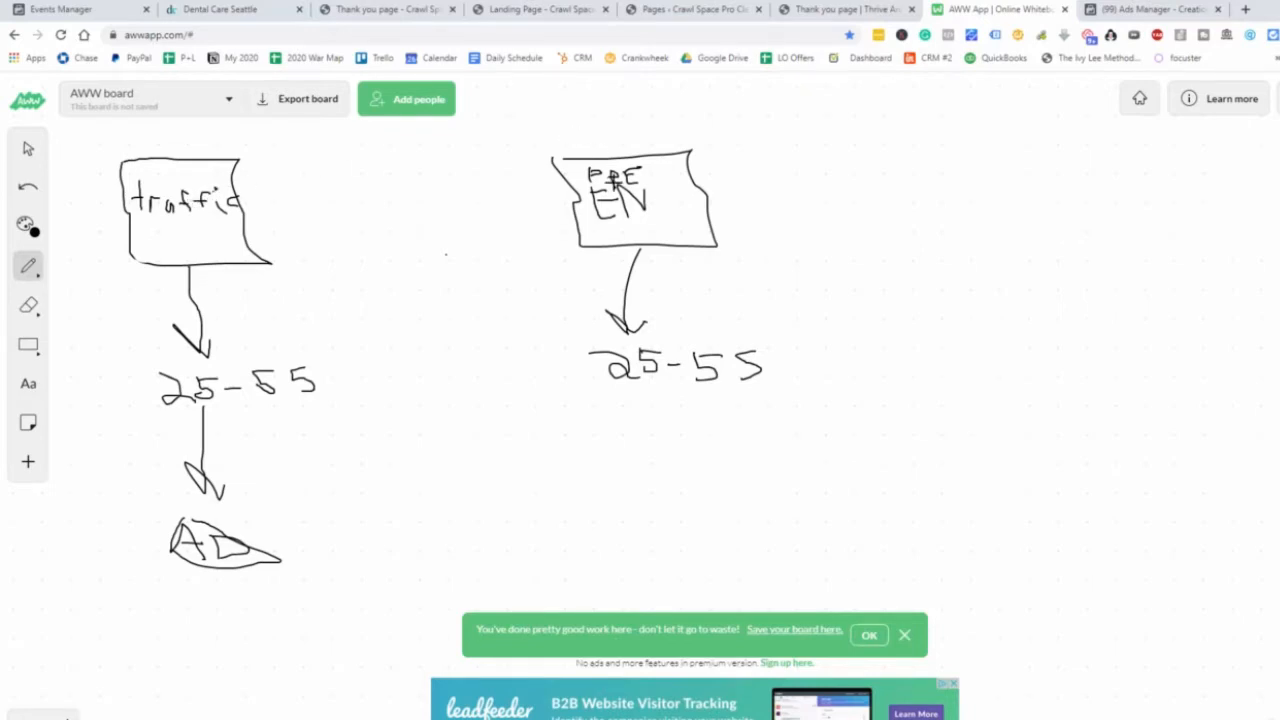
{"action": "left_click_drag", "start_coordinate": [648, 388], "coordinate": [648, 442]}
{"action": "mouse_move", "coordinate": [647, 486]}
{"action": "left_mouse_down"}
{"action": "mouse_move", "coordinate": [645, 517]}
{"action": "mouse_move", "coordinate": [666, 506]}
{"action": "left_mouse_up"}
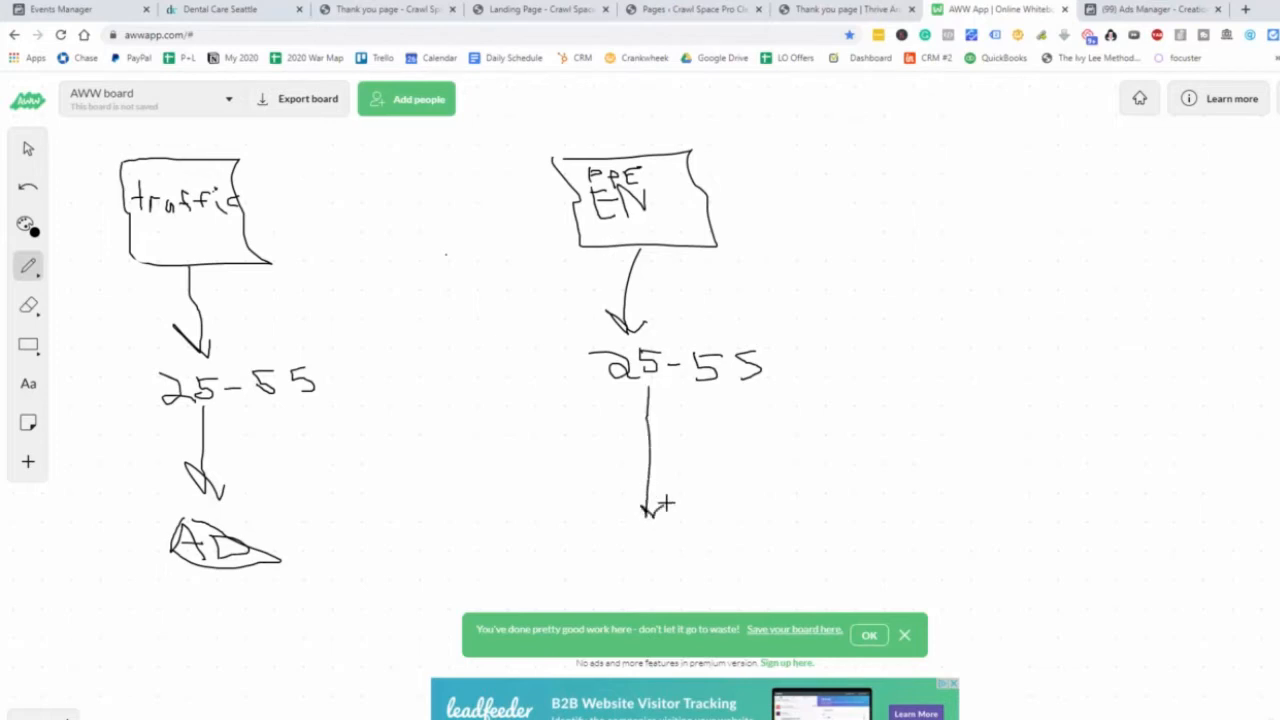
{"action": "mouse_move", "coordinate": [580, 511]}
{"action": "left_mouse_down"}
{"action": "mouse_move", "coordinate": [680, 534]}
{"action": "mouse_move", "coordinate": [600, 512]}
{"action": "mouse_move", "coordinate": [615, 550]}
{"action": "mouse_move", "coordinate": [650, 541]}
{"action": "left_mouse_up"}
{"action": "mouse_move", "coordinate": [641, 532]}
{"action": "left_mouse_down"}
{"action": "mouse_move", "coordinate": [641, 550]}
{"action": "mouse_move", "coordinate": [626, 546]}
{"action": "left_mouse_up"}
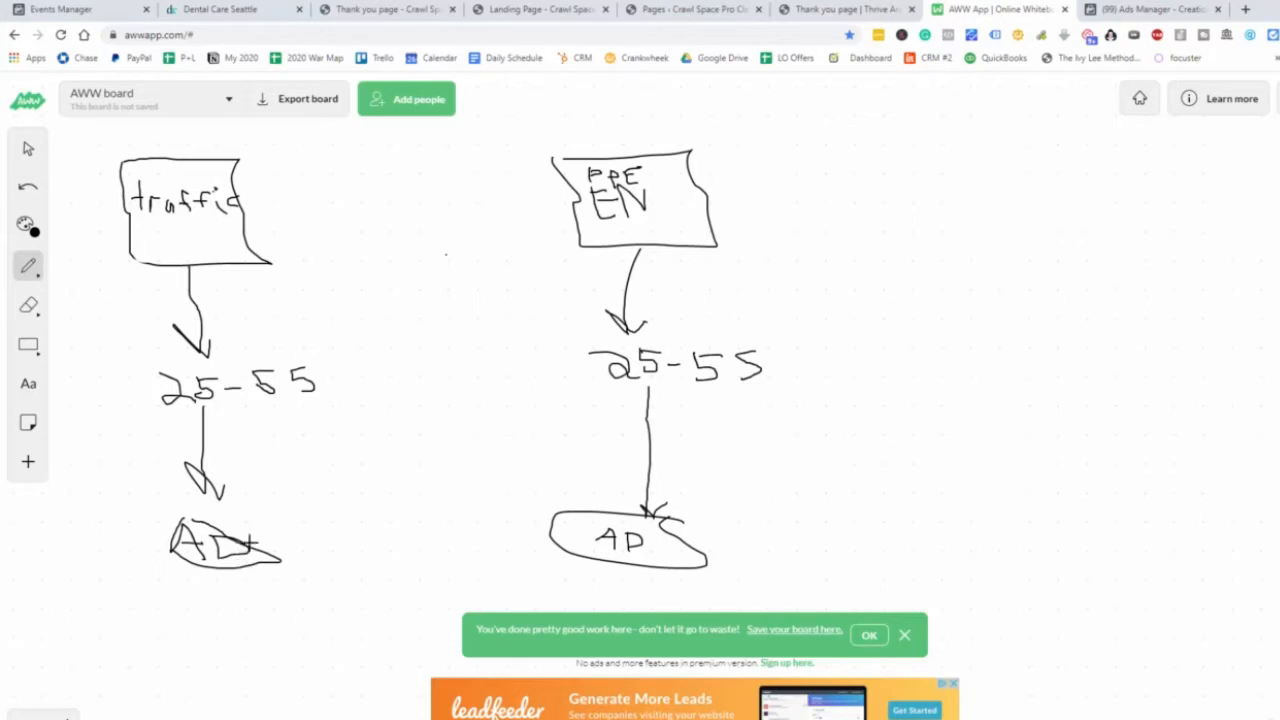
Connect the traffic "AD" to the PPE box with an arrow, and draw a larger loop around each "AD".
{"action": "mouse_move", "coordinate": [248, 540]}
{"action": "left_mouse_down"}
{"action": "mouse_move", "coordinate": [334, 489]}
{"action": "mouse_move", "coordinate": [443, 338]}
{"action": "left_mouse_up"}
{"action": "left_click_drag", "start_coordinate": [516, 266], "coordinate": [548, 228]}
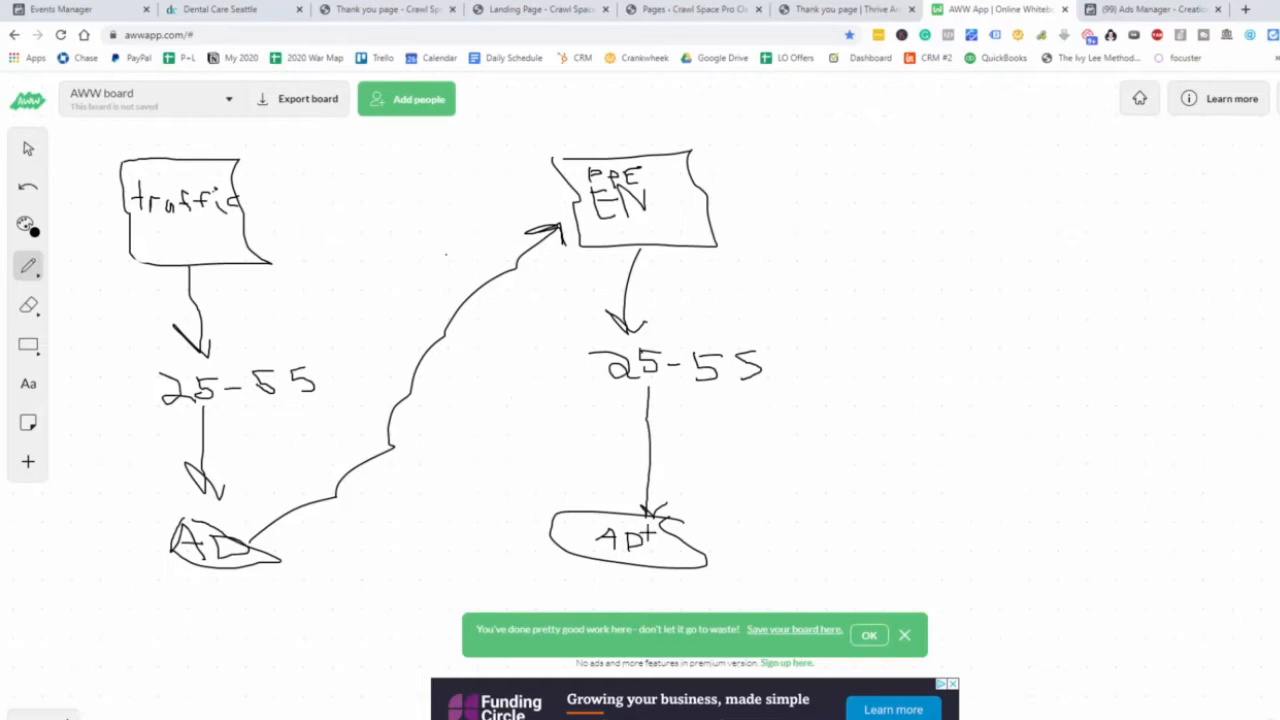
{"action": "left_click_drag", "start_coordinate": [768, 516], "coordinate": [716, 498]}
{"action": "mouse_move", "coordinate": [623, 498]}
{"action": "left_mouse_down"}
{"action": "mouse_move", "coordinate": [543, 508]}
{"action": "mouse_move", "coordinate": [520, 563]}
{"action": "mouse_move", "coordinate": [668, 583]}
{"action": "left_mouse_up"}
{"action": "left_click_drag", "start_coordinate": [791, 552], "coordinate": [762, 510]}
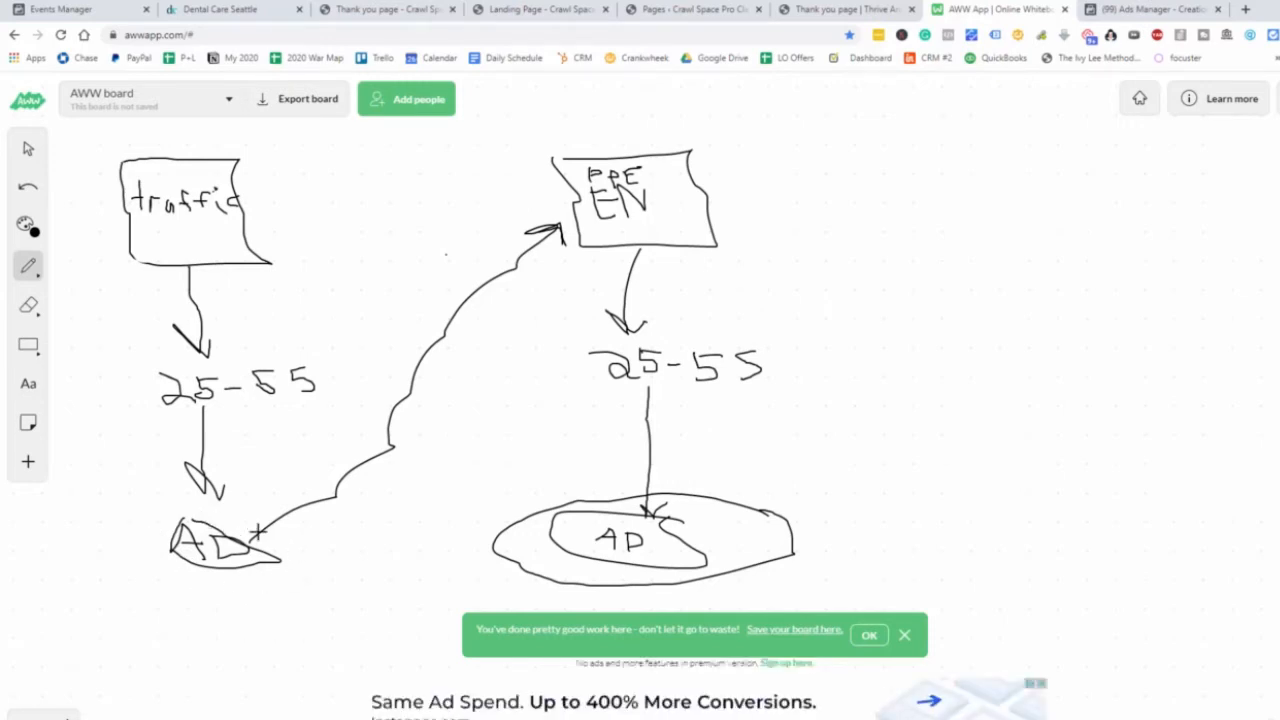
{"action": "mouse_move", "coordinate": [200, 516]}
{"action": "left_mouse_down"}
{"action": "mouse_move", "coordinate": [154, 586]}
{"action": "mouse_move", "coordinate": [286, 594]}
{"action": "mouse_move", "coordinate": [254, 509]}
{"action": "mouse_move", "coordinate": [200, 507]}
{"action": "left_mouse_up"}
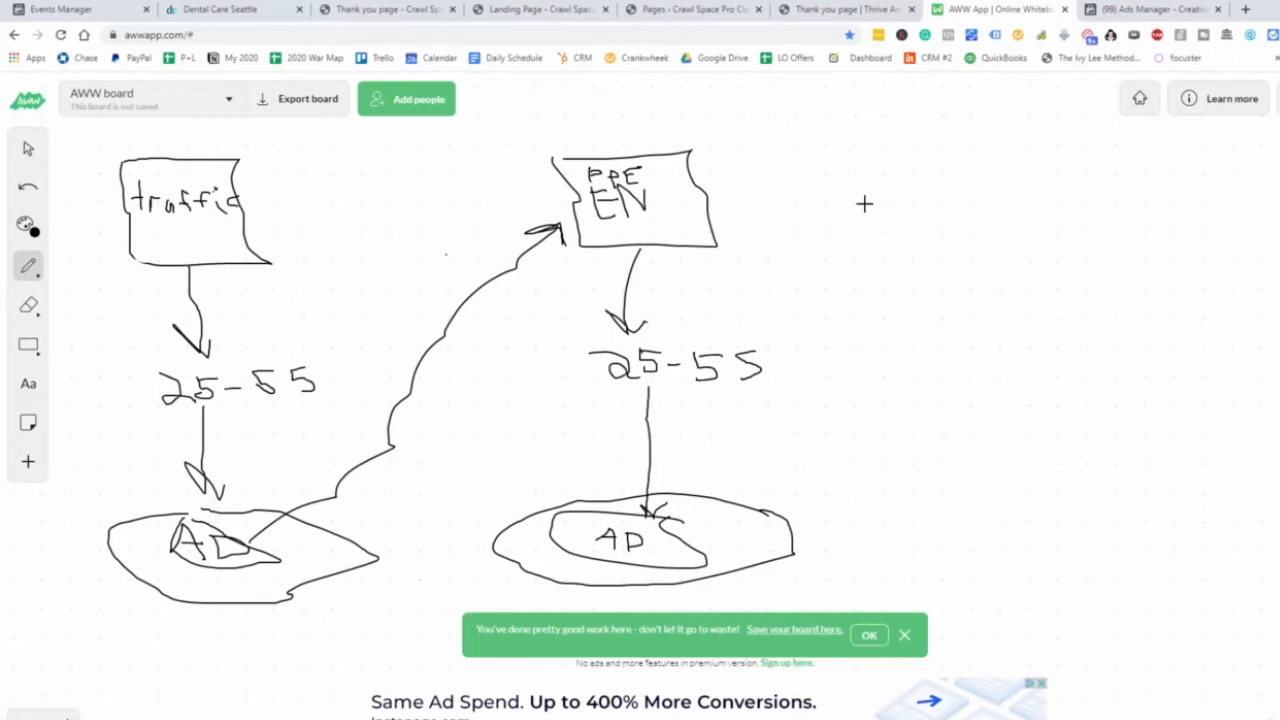
Switch to Ads Manager and create a campaign with the Traffic objective named "Dental Implant".
{"action": "left_click", "coordinate": [1116, 14]}
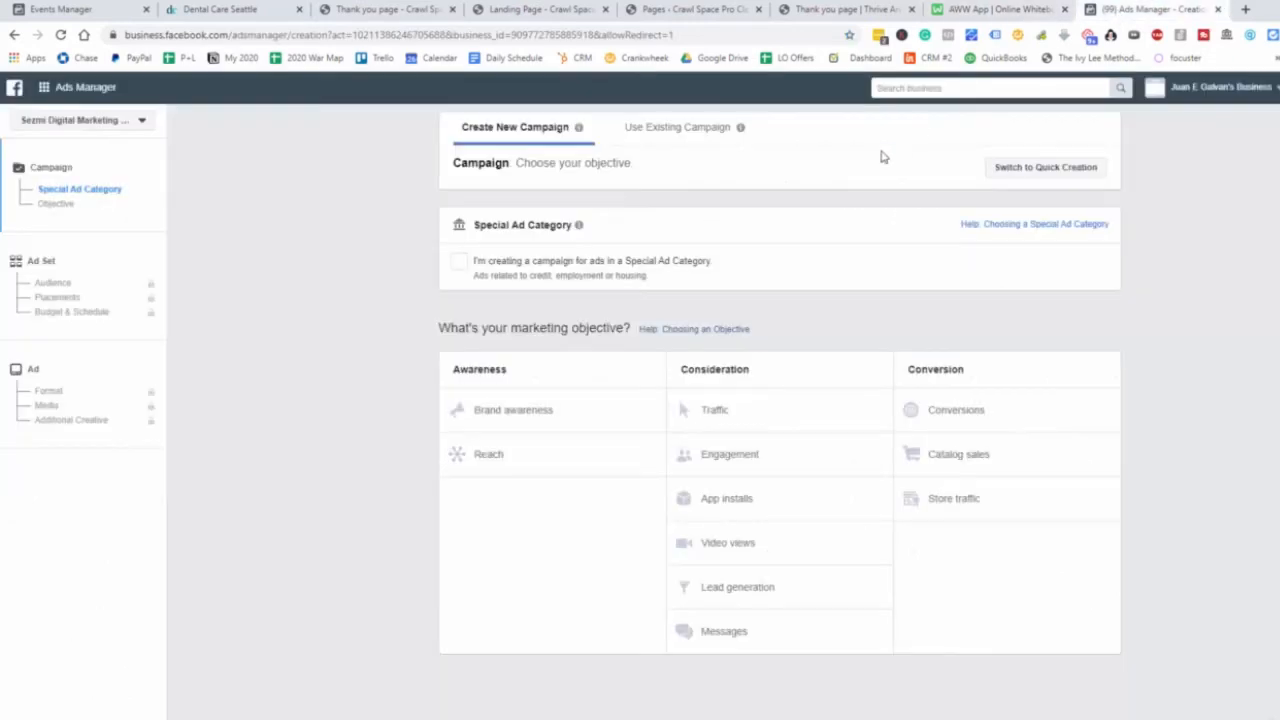
{"action": "left_click", "coordinate": [775, 426]}
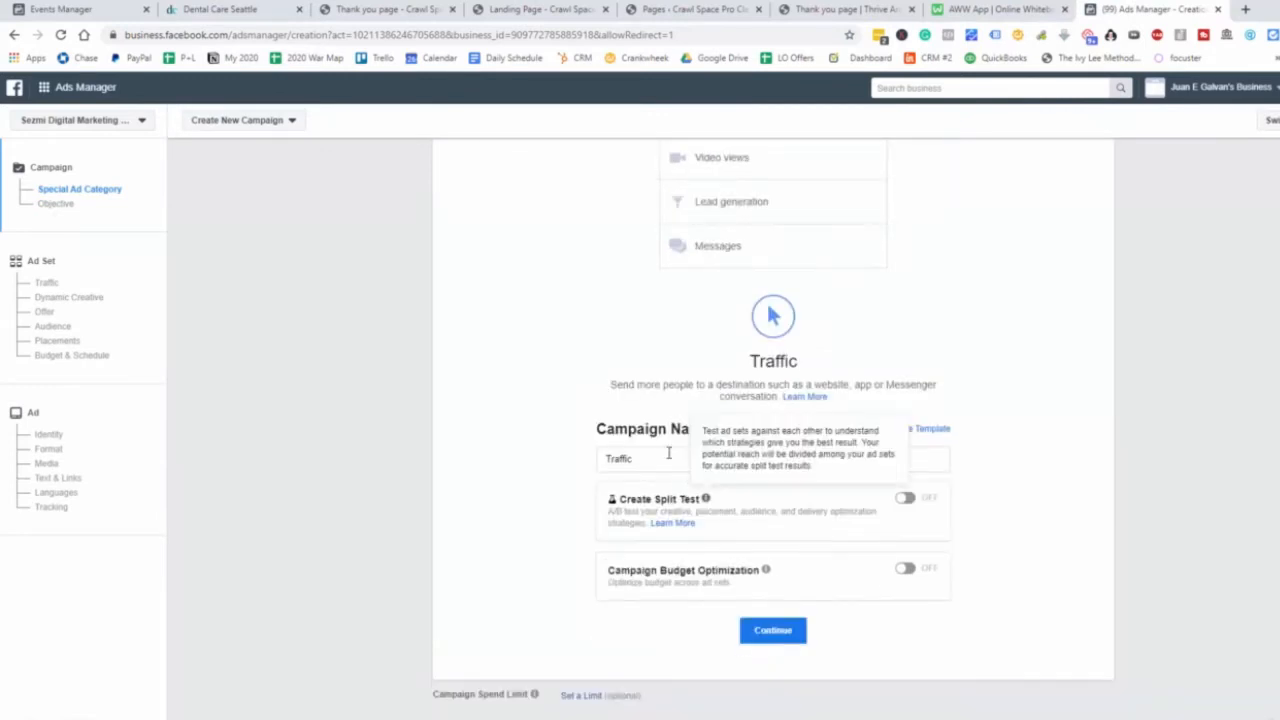
{"action": "type", "text": "Dental Implant"}
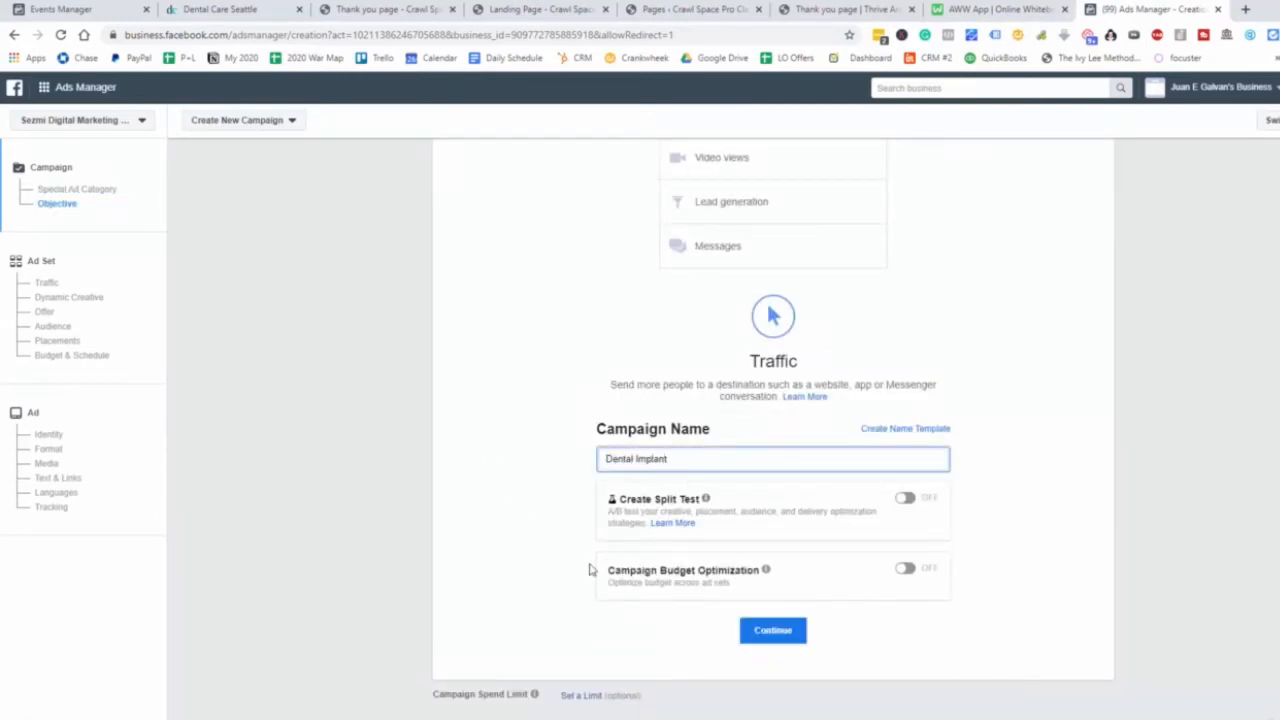
{"action": "left_click", "coordinate": [789, 638]}
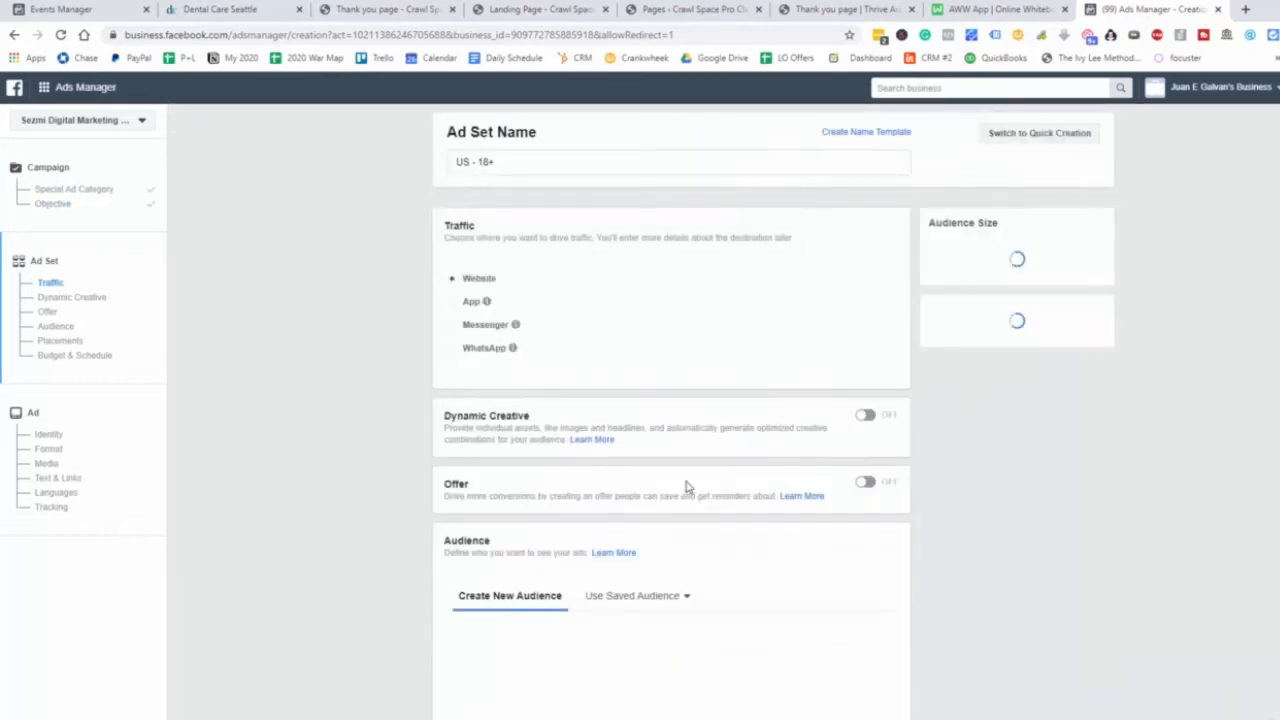
Name the ad set "Dental Implant Offer".
{"action": "triple_click", "coordinate": [479, 164]}
{"action": "type", "text": "Dental Implant Offer"}
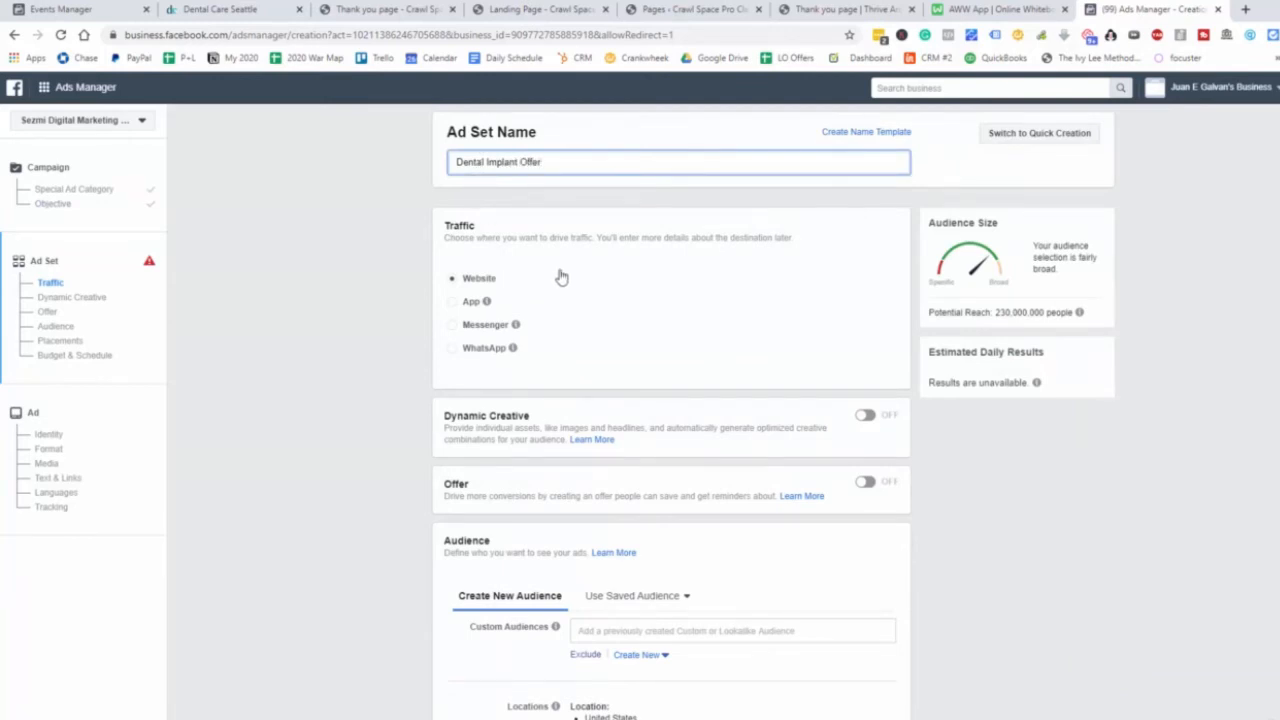
{"action": "scroll", "coordinate": [560, 277], "scroll_direction": "down", "scroll_amount": 3}
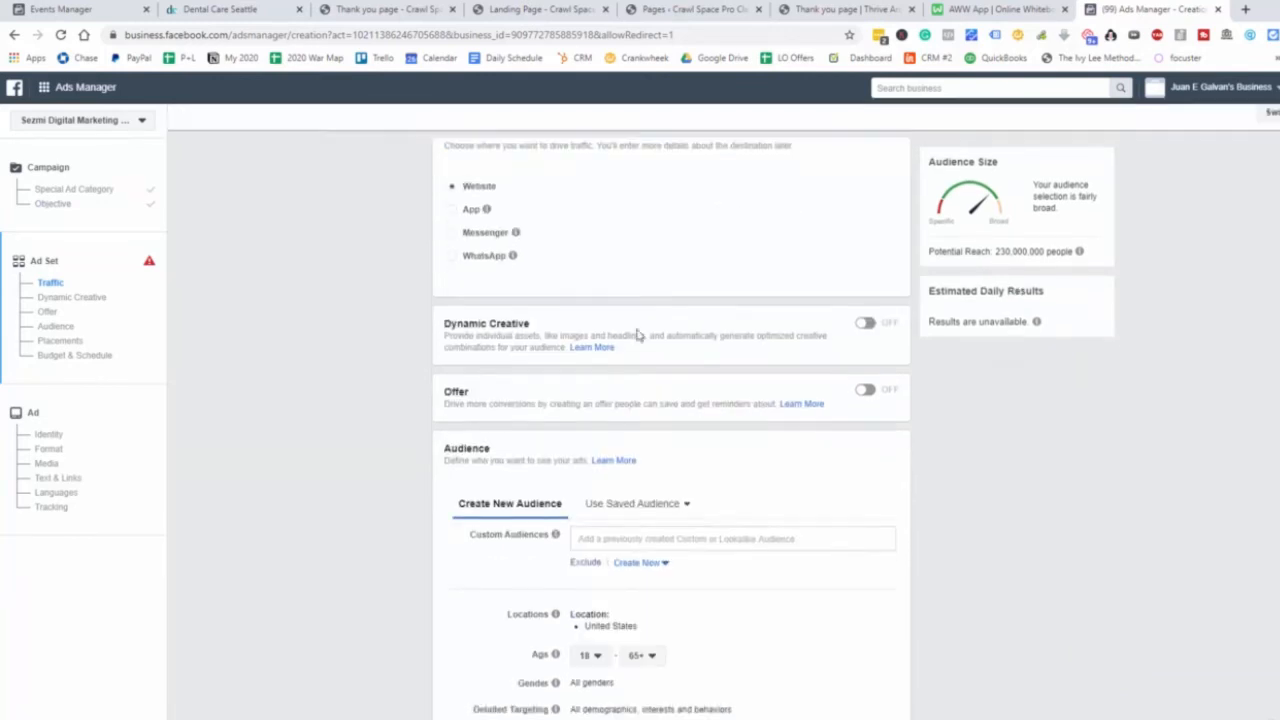
Copy the practice's street address from the contact section of the Dental Care Seattle website.
{"action": "left_click", "coordinate": [237, 12]}
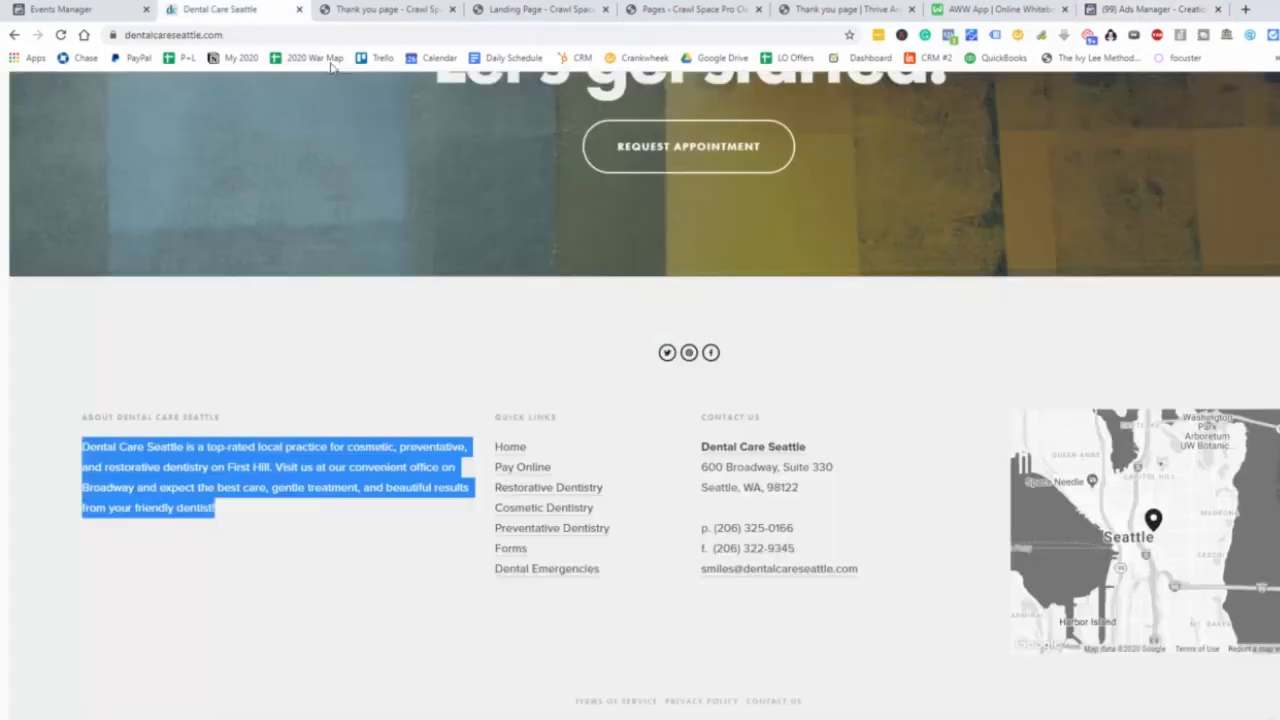
{"action": "left_click_drag", "start_coordinate": [806, 498], "coordinate": [703, 466]}
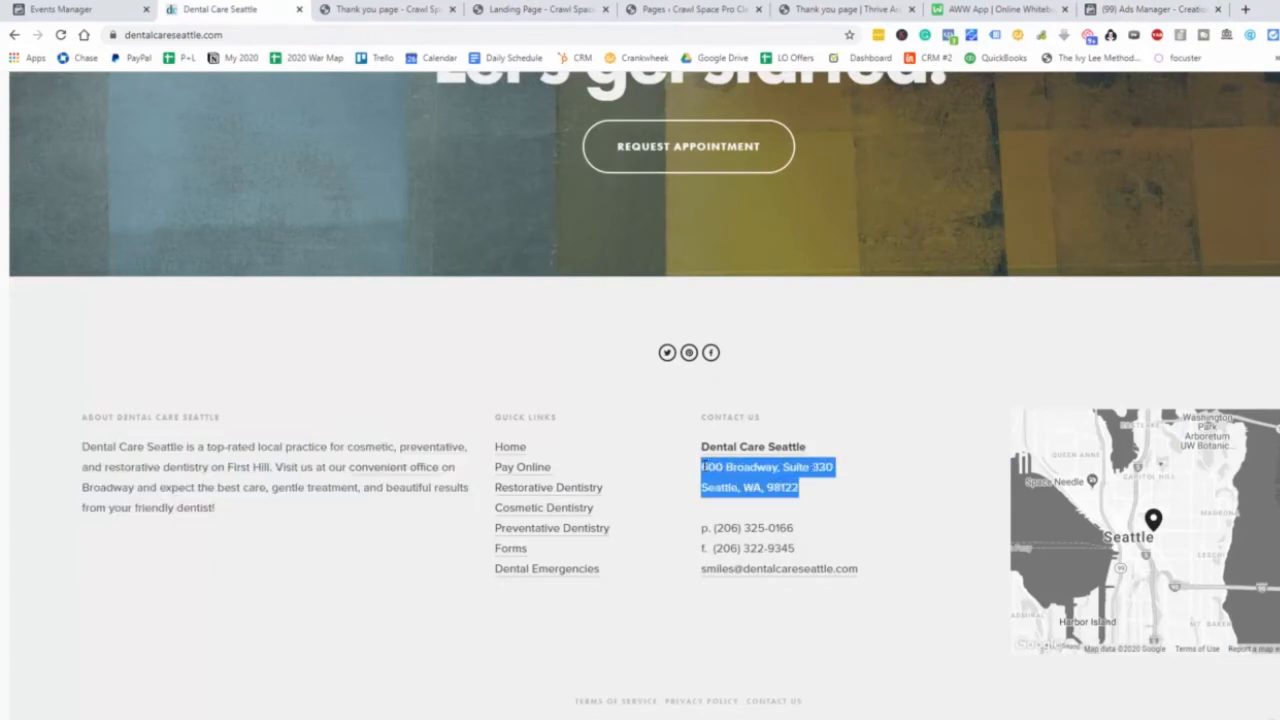
{"action": "right_click", "coordinate": [720, 470]}
{"action": "left_click", "coordinate": [748, 486]}
Replace United States in the ad set's audience locations with the copied practice address.
{"action": "left_click", "coordinate": [1154, 10]}
{"action": "left_click", "coordinate": [871, 542]}
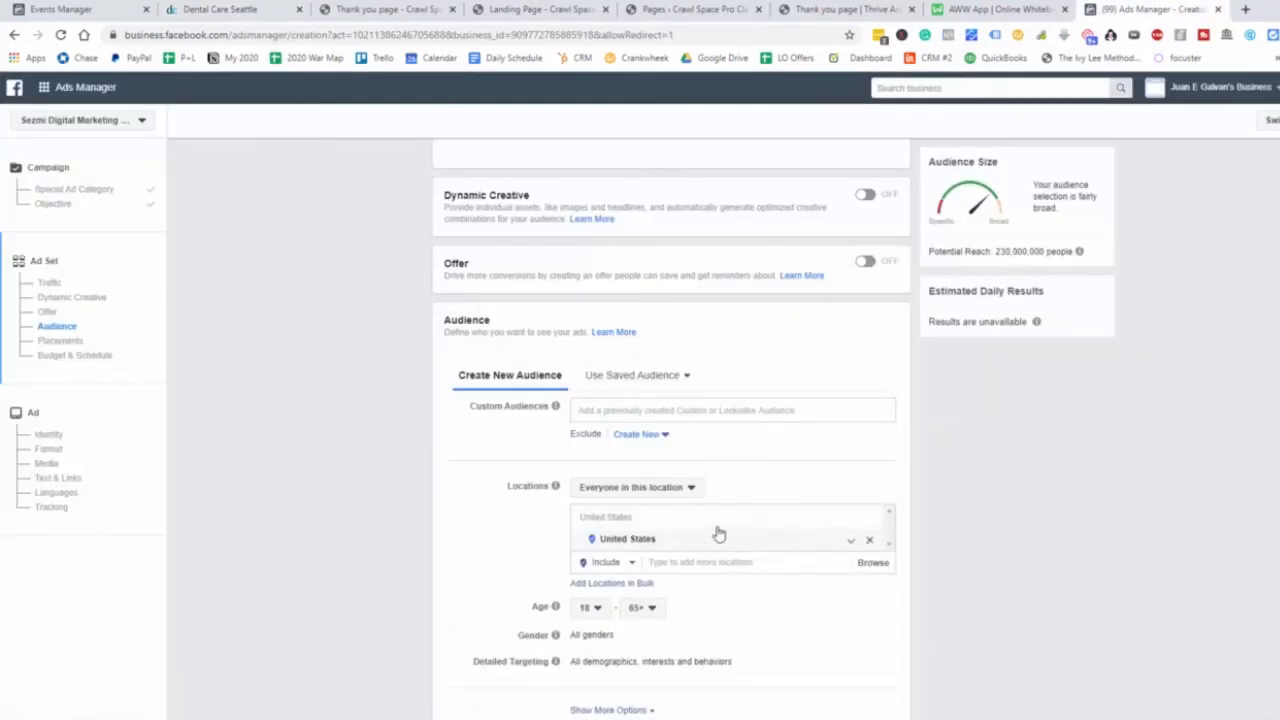
{"action": "left_click", "coordinate": [746, 586]}
{"action": "key", "text": "ctrl+v"}
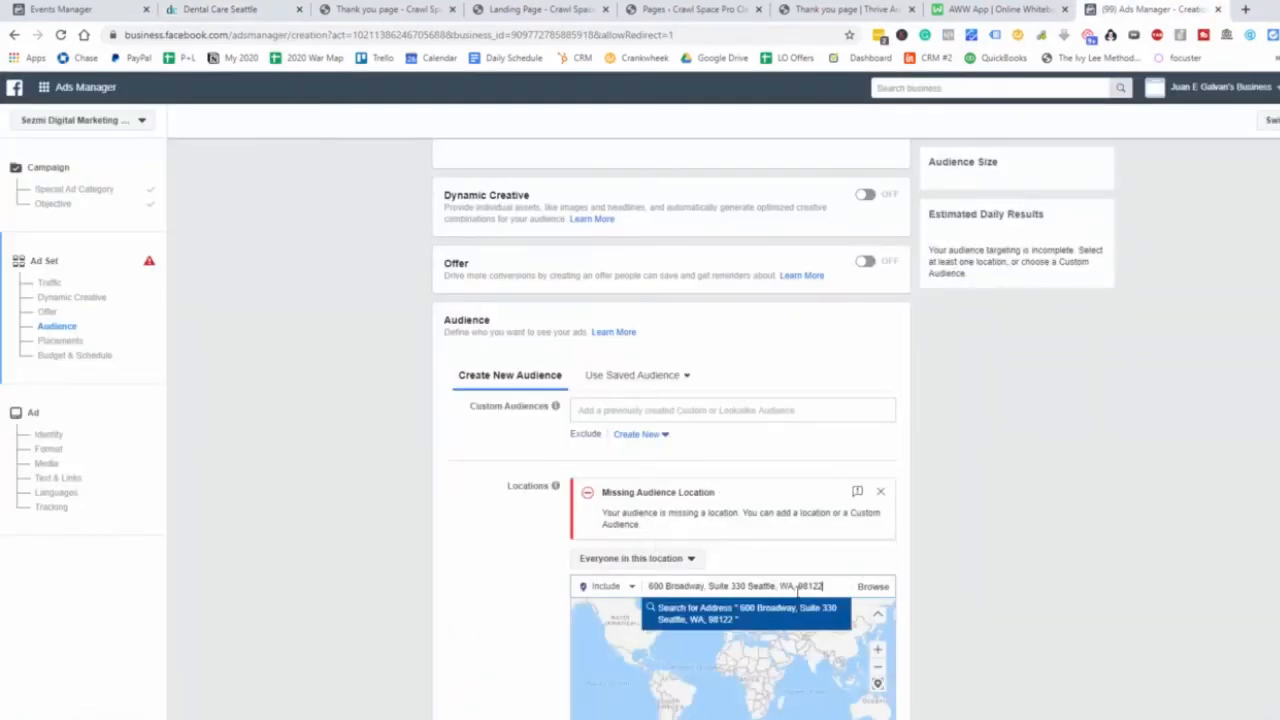
{"action": "scroll", "coordinate": [740, 580], "scroll_direction": "down", "scroll_amount": 1}
{"action": "left_click", "coordinate": [736, 542]}
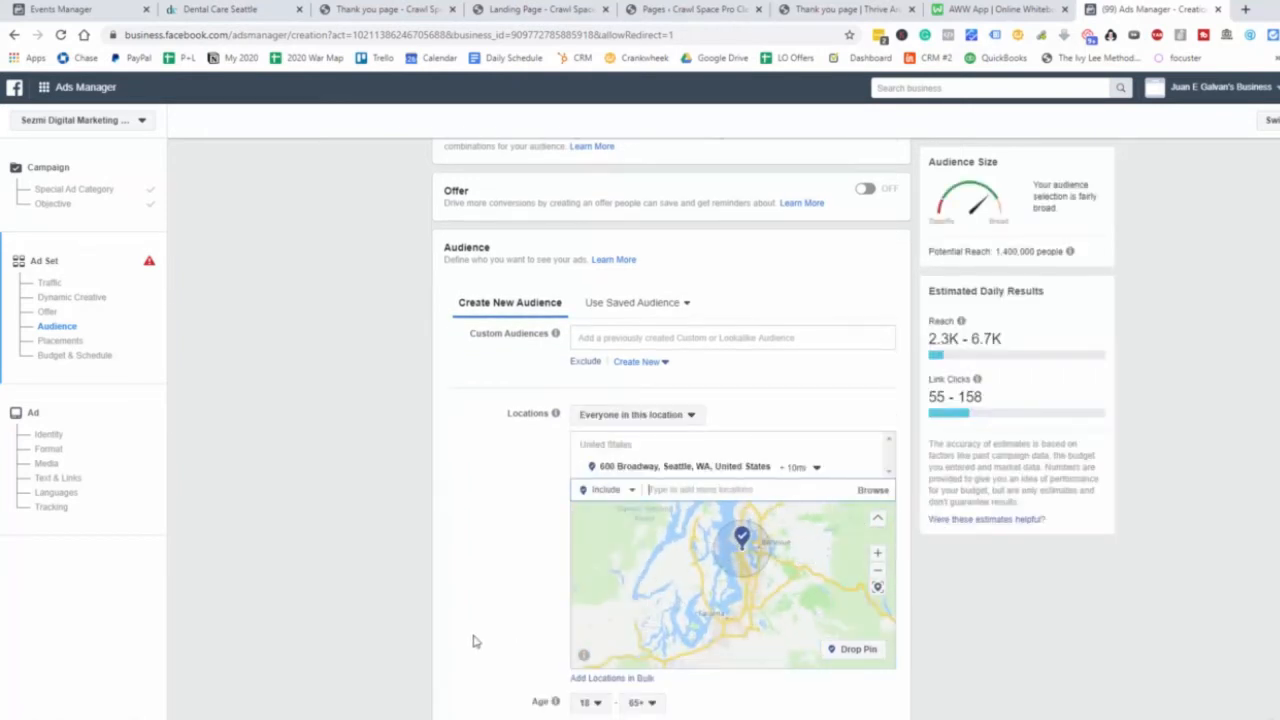
Set the audience age range to 25–55 and continue to the ad setup.
{"action": "scroll", "coordinate": [585, 605], "scroll_direction": "down", "scroll_amount": 3}
{"action": "left_click", "coordinate": [590, 485]}
{"action": "scroll", "coordinate": [600, 600], "scroll_direction": "down", "scroll_amount": 3}
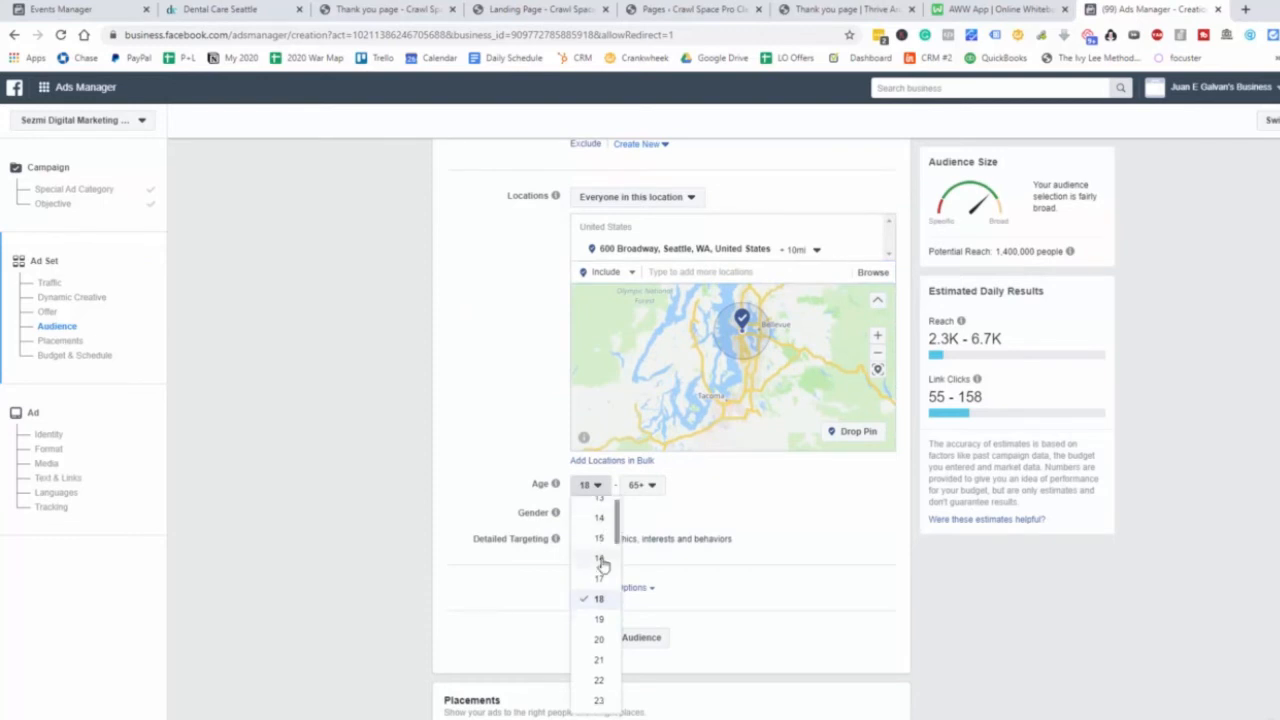
{"action": "left_click", "coordinate": [599, 532]}
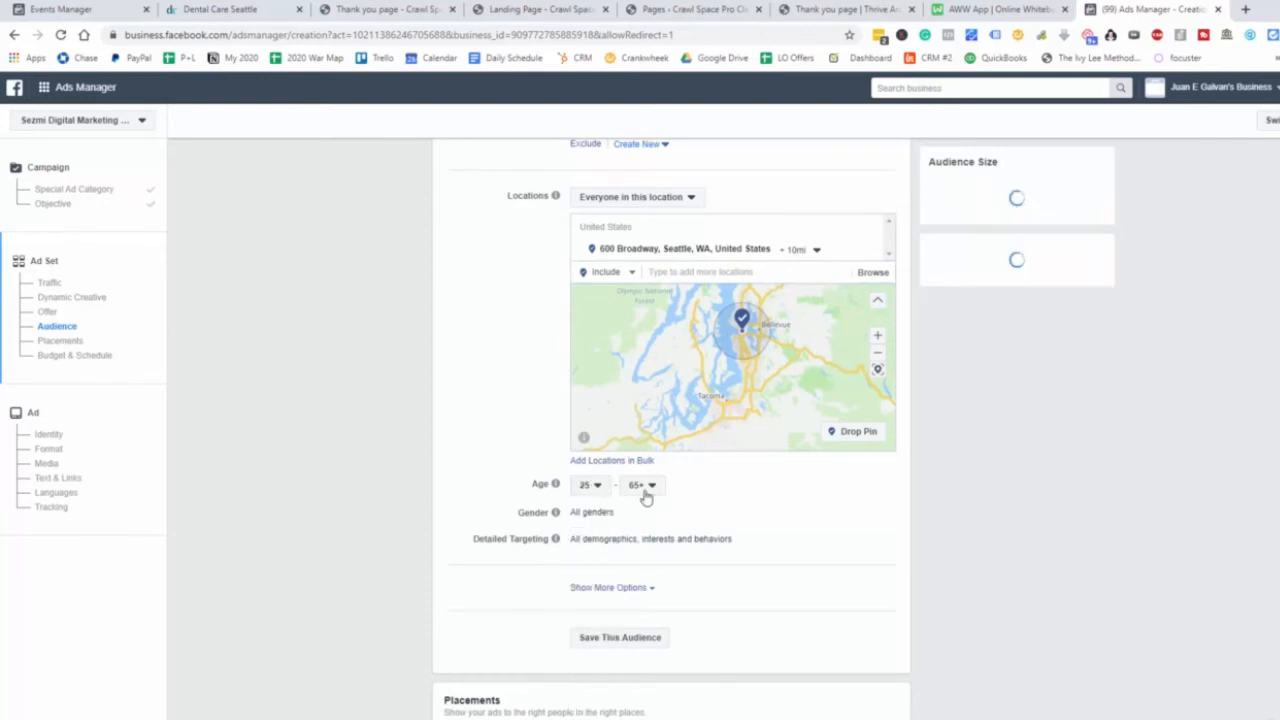
{"action": "left_click", "coordinate": [645, 485]}
{"action": "left_click", "coordinate": [648, 504]}
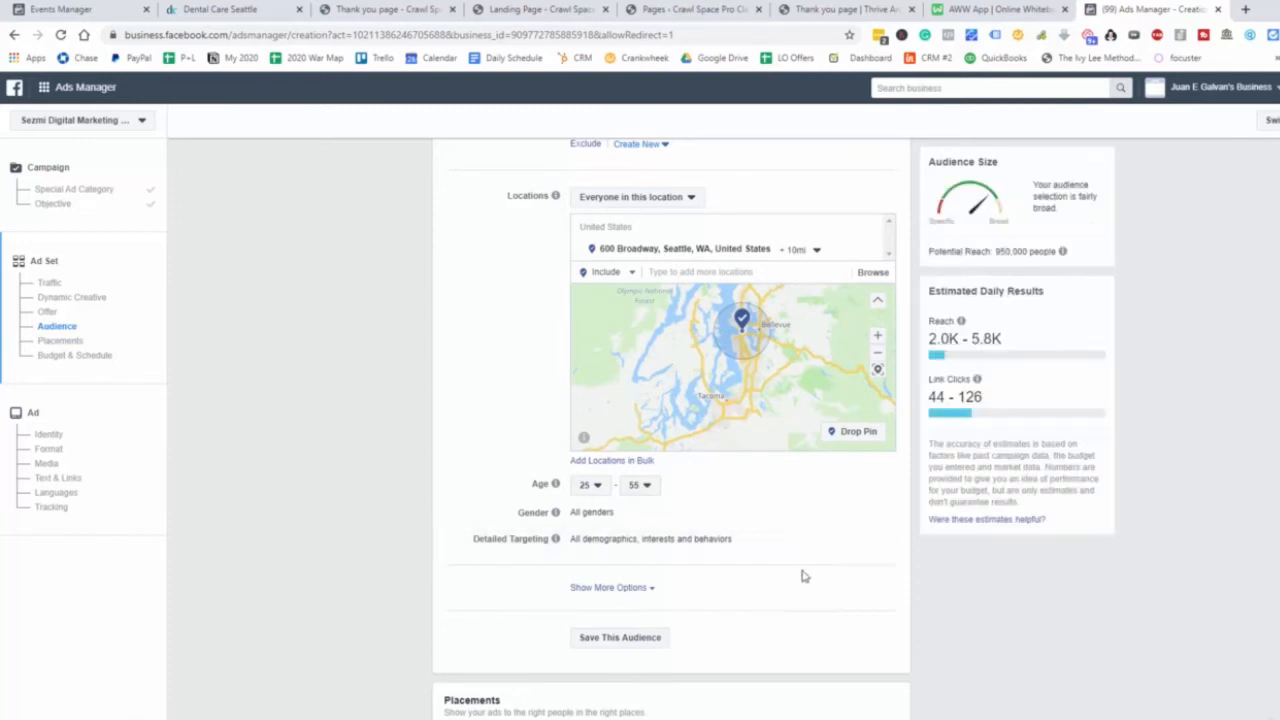
{"action": "scroll", "coordinate": [635, 393], "scroll_direction": "down", "scroll_amount": 10}
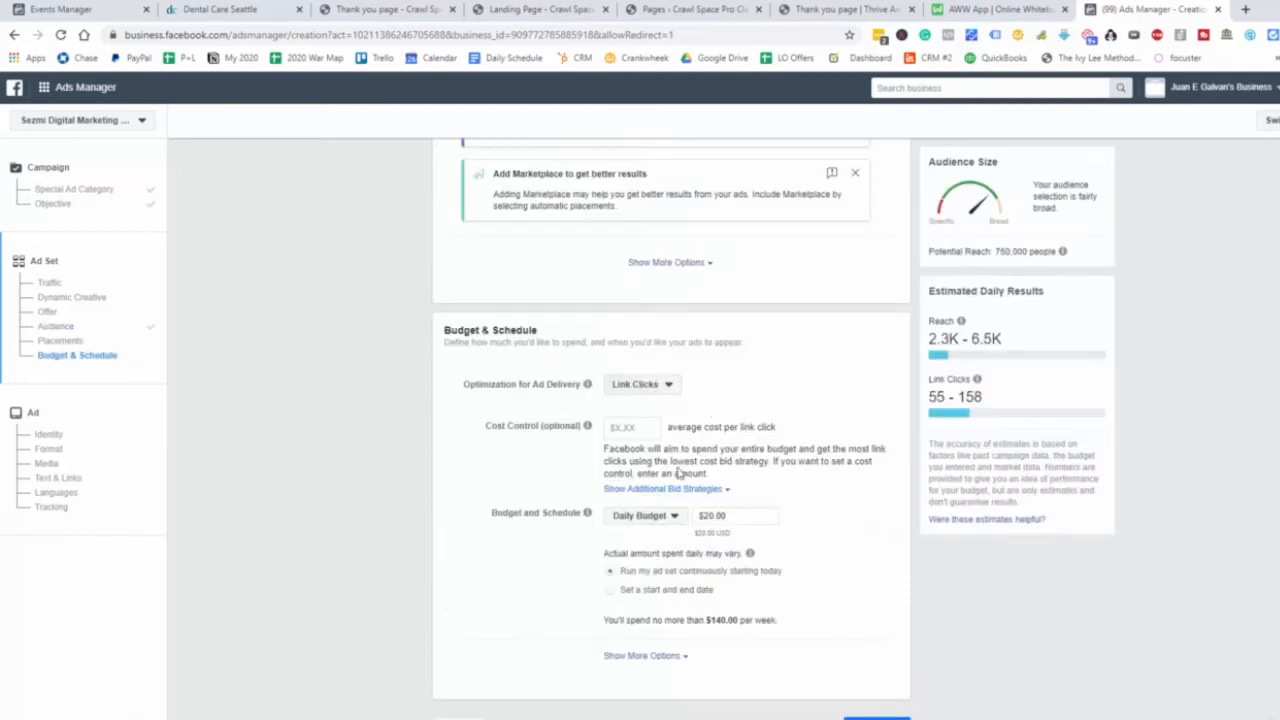
{"action": "left_click", "coordinate": [878, 717]}
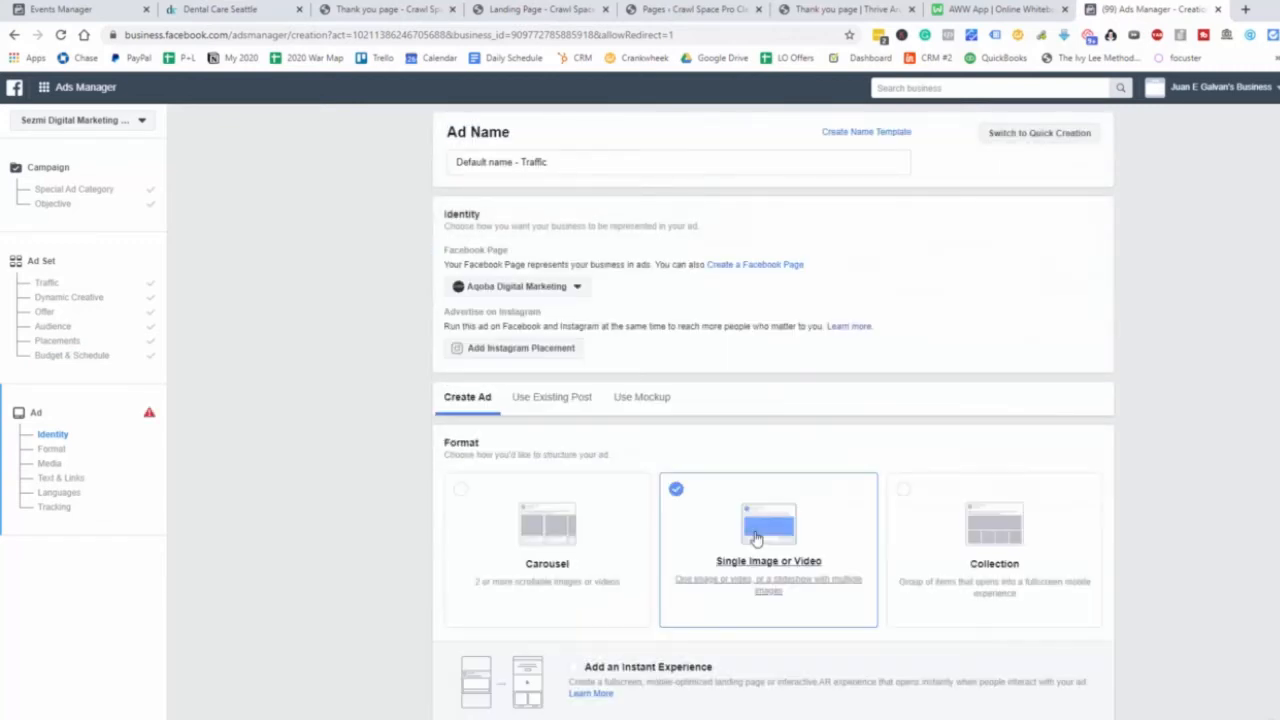
Review the ad's format, media, text, website link and tracking settings, and check its desktop news feed preview.
{"action": "scroll", "coordinate": [752, 538], "scroll_direction": "down", "scroll_amount": 1}
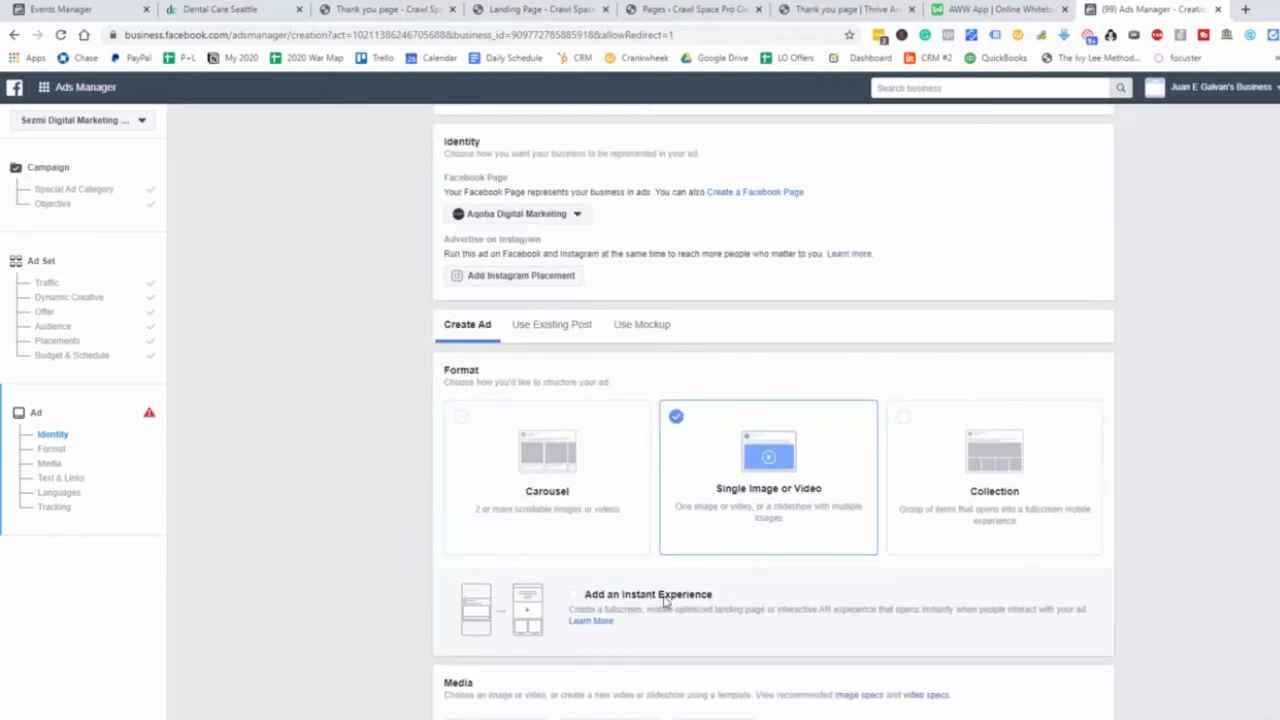
{"action": "scroll", "coordinate": [665, 600], "scroll_direction": "down", "scroll_amount": 2}
{"action": "scroll", "coordinate": [683, 597], "scroll_direction": "down", "scroll_amount": 5}
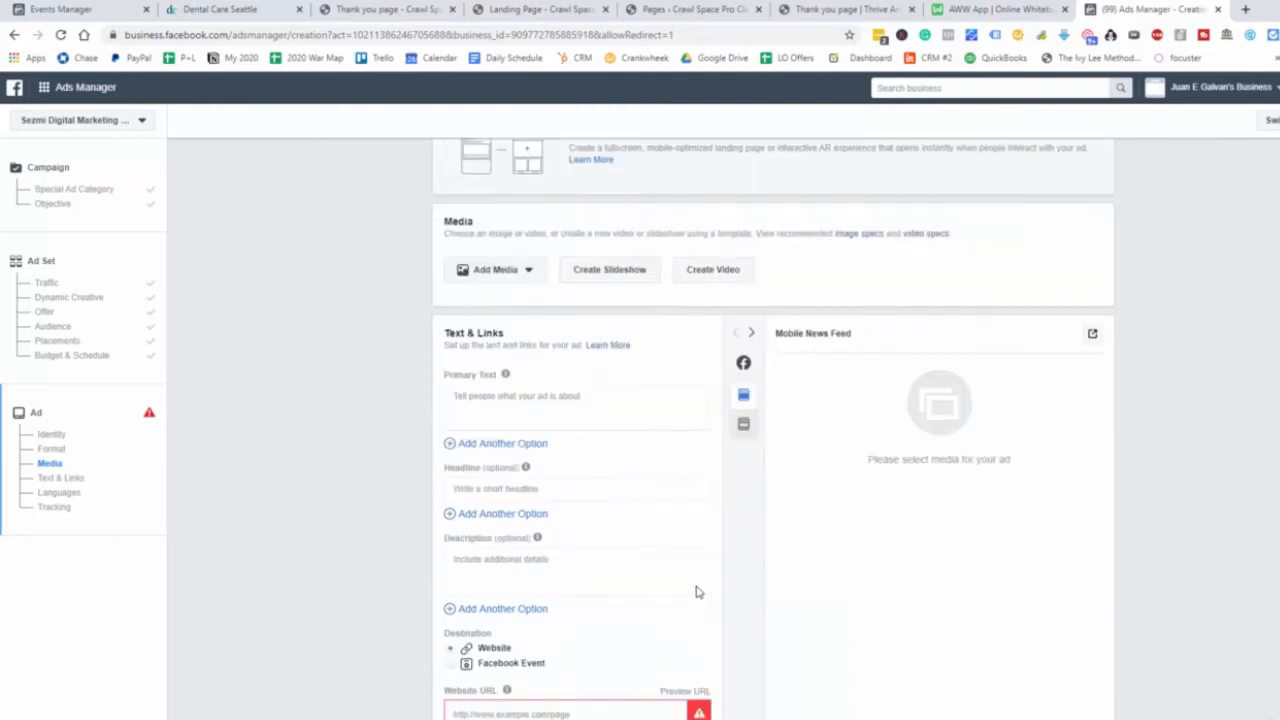
{"action": "scroll", "coordinate": [553, 585], "scroll_direction": "up", "scroll_amount": 5}
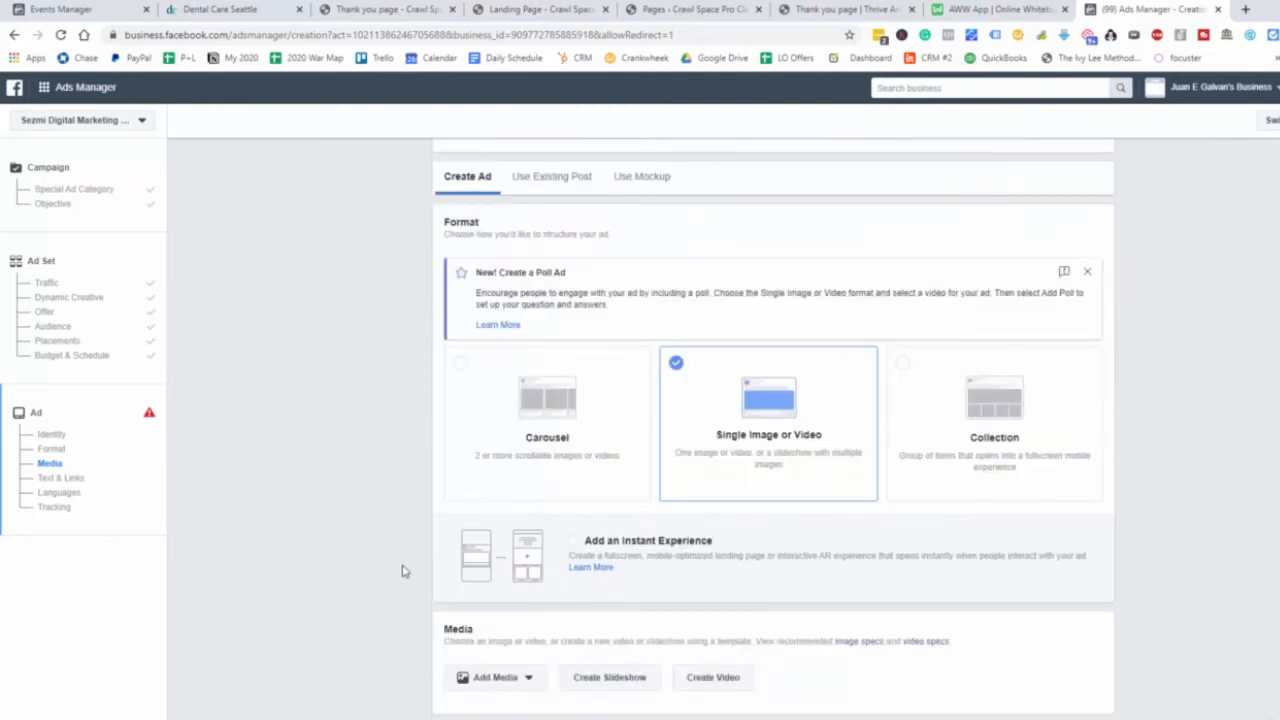
{"action": "scroll", "coordinate": [560, 600], "scroll_direction": "down", "scroll_amount": 5}
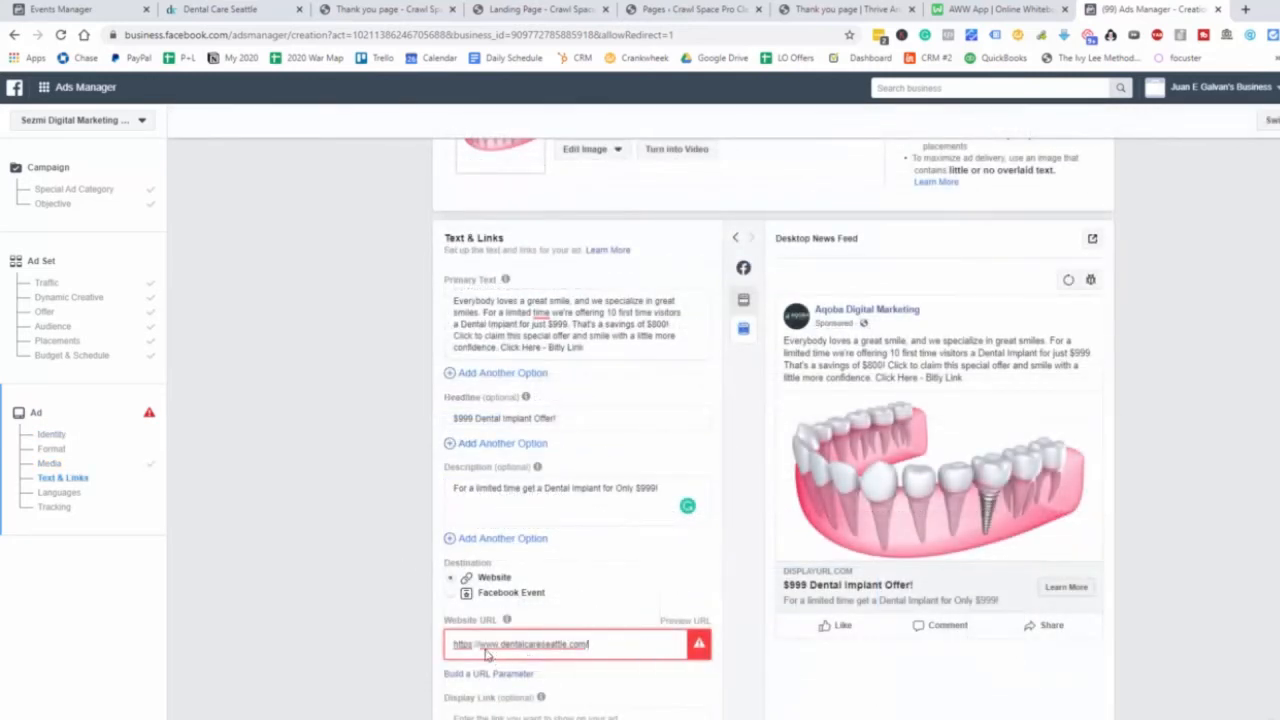
{"action": "scroll", "coordinate": [630, 600], "scroll_direction": "down", "scroll_amount": 5}
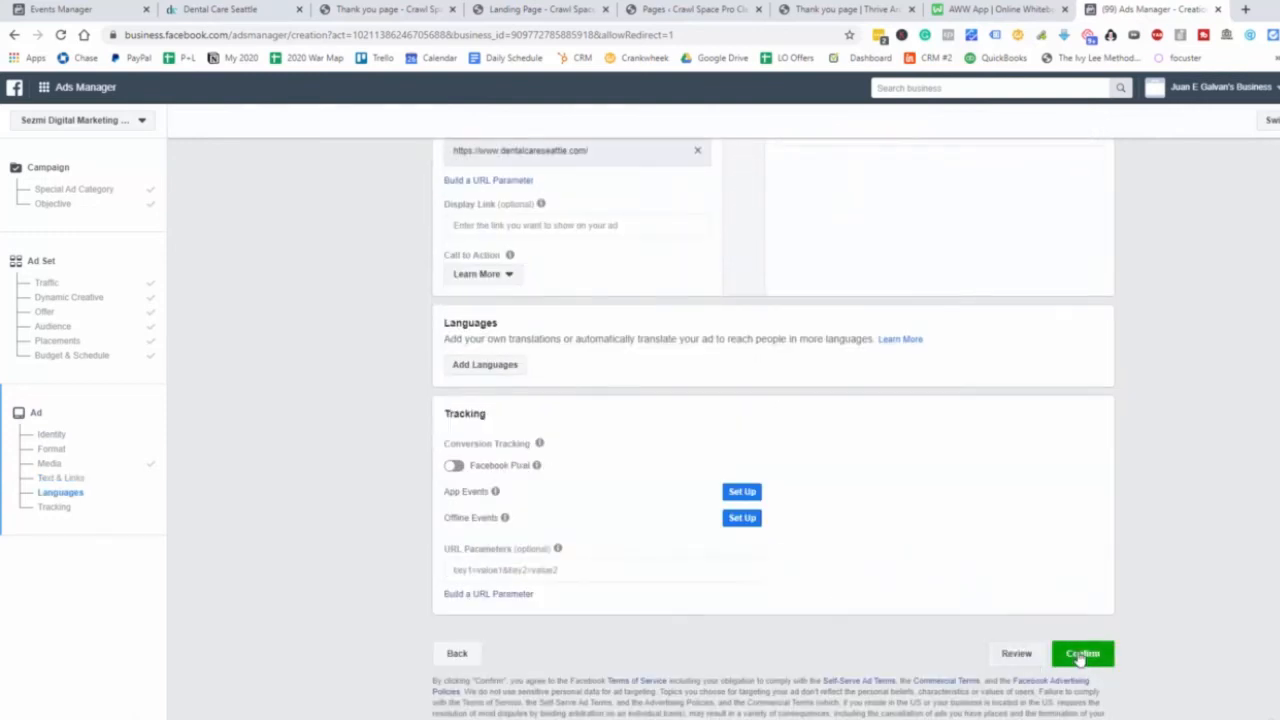
{"action": "scroll", "coordinate": [1033, 645], "scroll_direction": "up", "scroll_amount": 8}
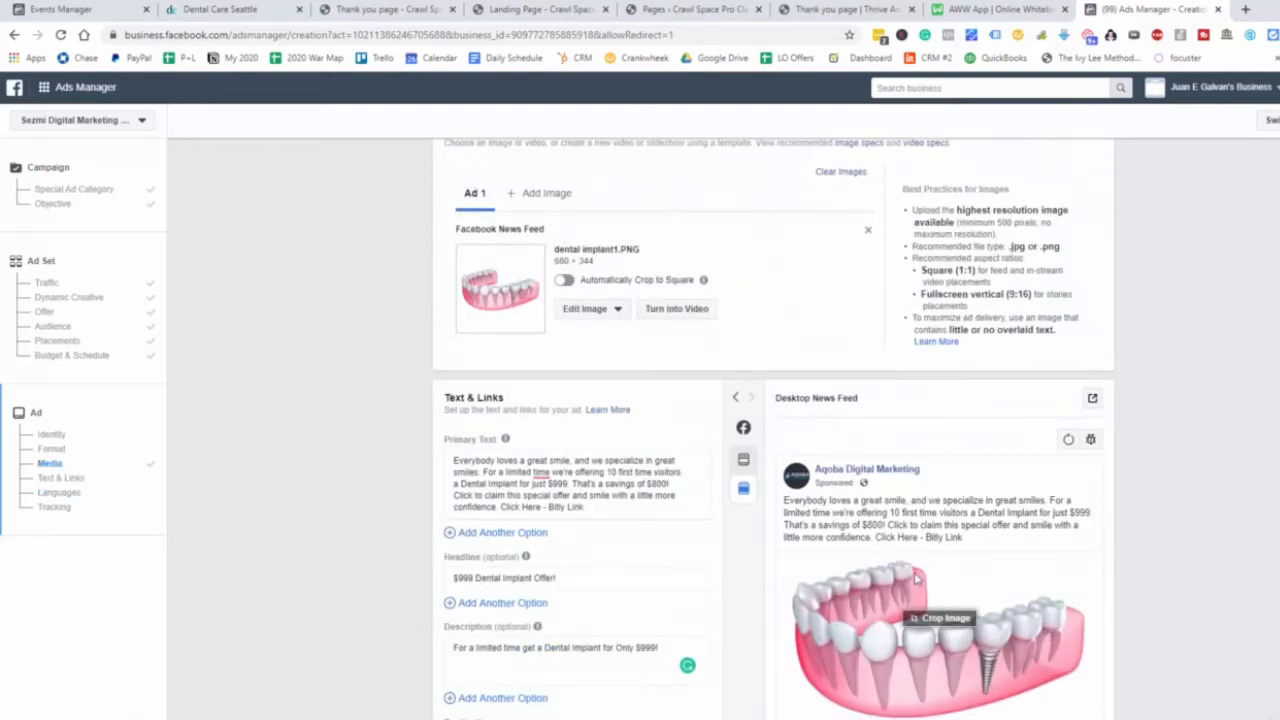
{"action": "scroll", "coordinate": [910, 580], "scroll_direction": "down", "scroll_amount": 5}
{"action": "scroll", "coordinate": [910, 580], "scroll_direction": "up", "scroll_amount": 5}
{"action": "scroll", "coordinate": [1039, 596], "scroll_direction": "down", "scroll_amount": 1}
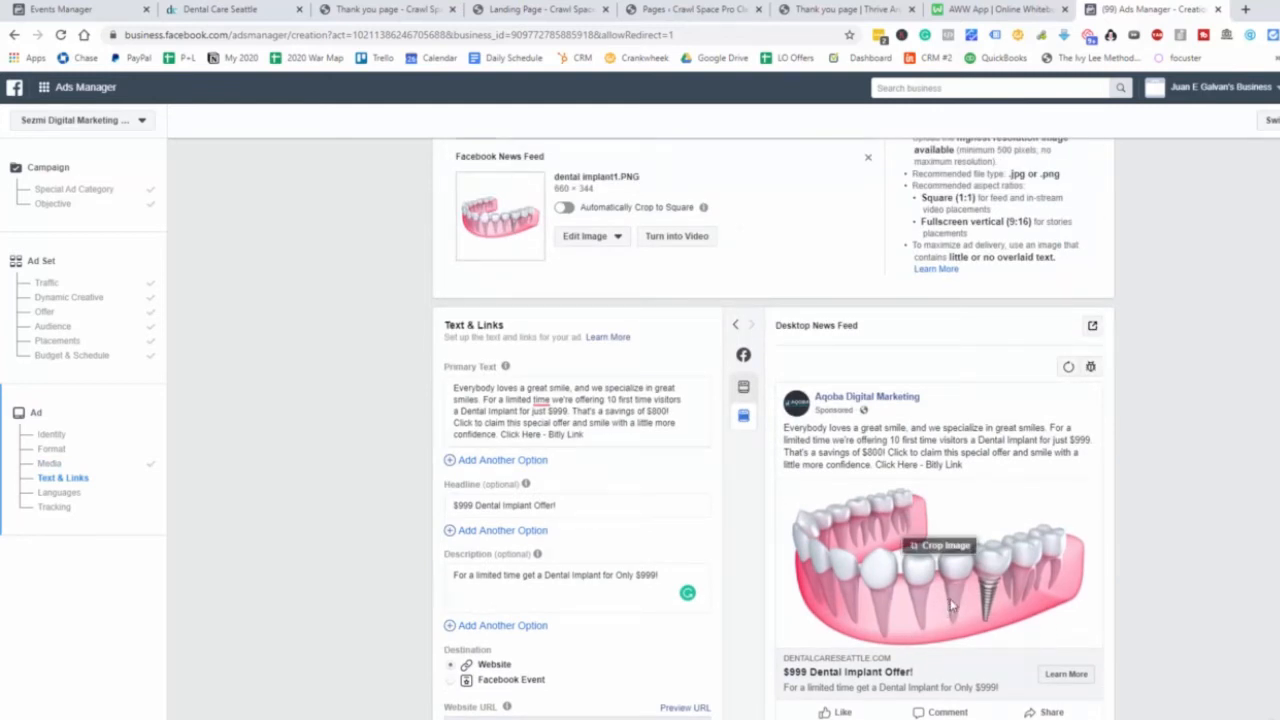
Publish the dental implant traffic ad and switch off its Dental Implant Offer ad set.
{"action": "scroll", "coordinate": [1080, 640], "scroll_direction": "down", "scroll_amount": 10}
{"action": "left_click", "coordinate": [1080, 651]}
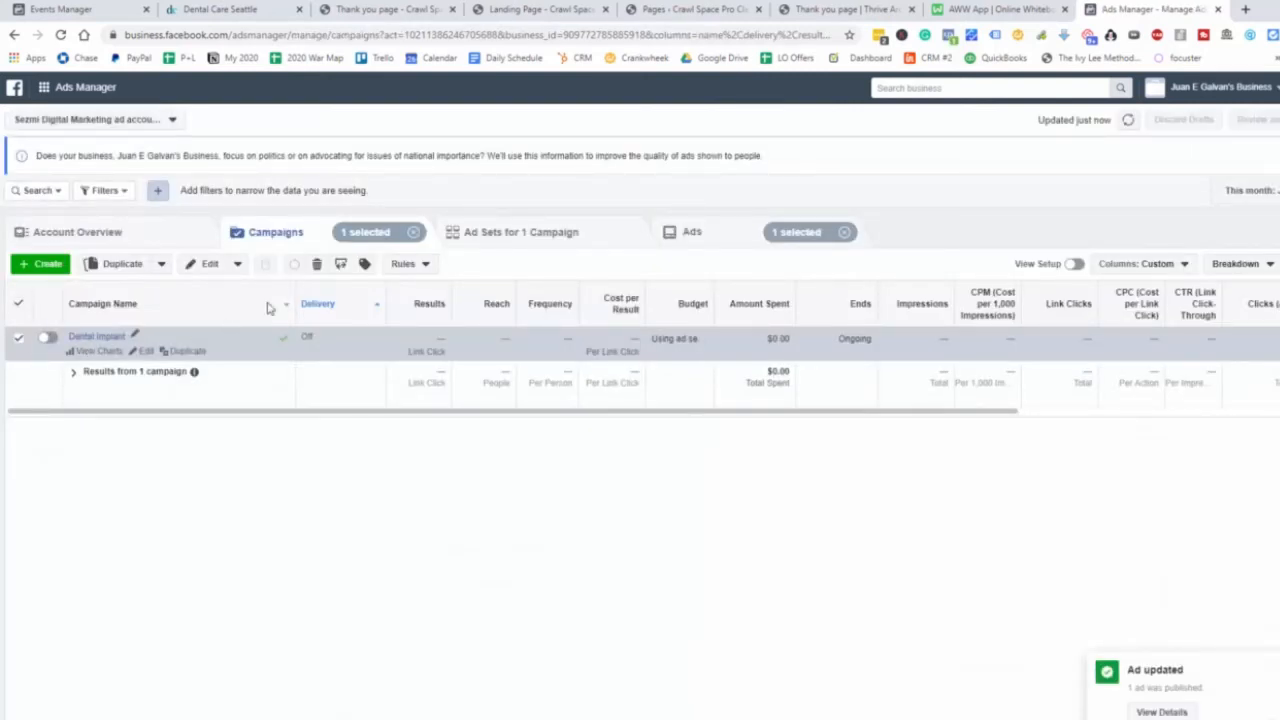
{"action": "left_click", "coordinate": [491, 233]}
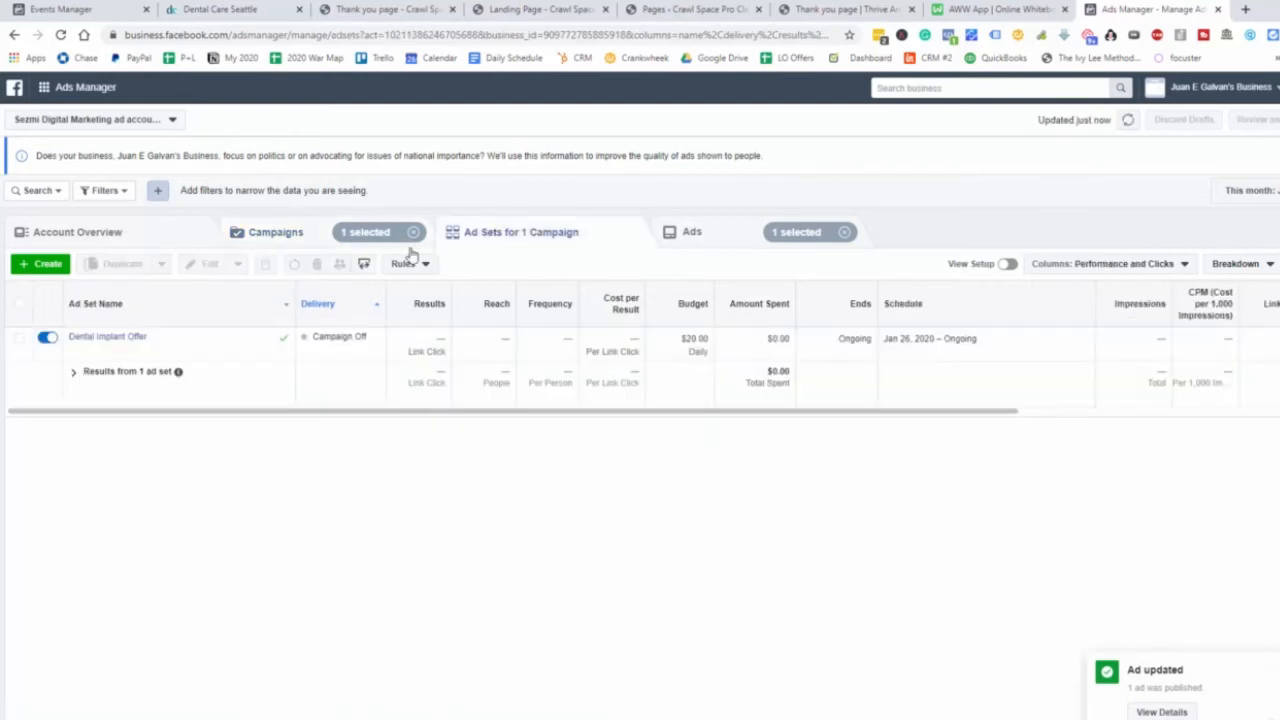
{"action": "left_click", "coordinate": [62, 345]}
{"action": "left_click", "coordinate": [692, 232]}
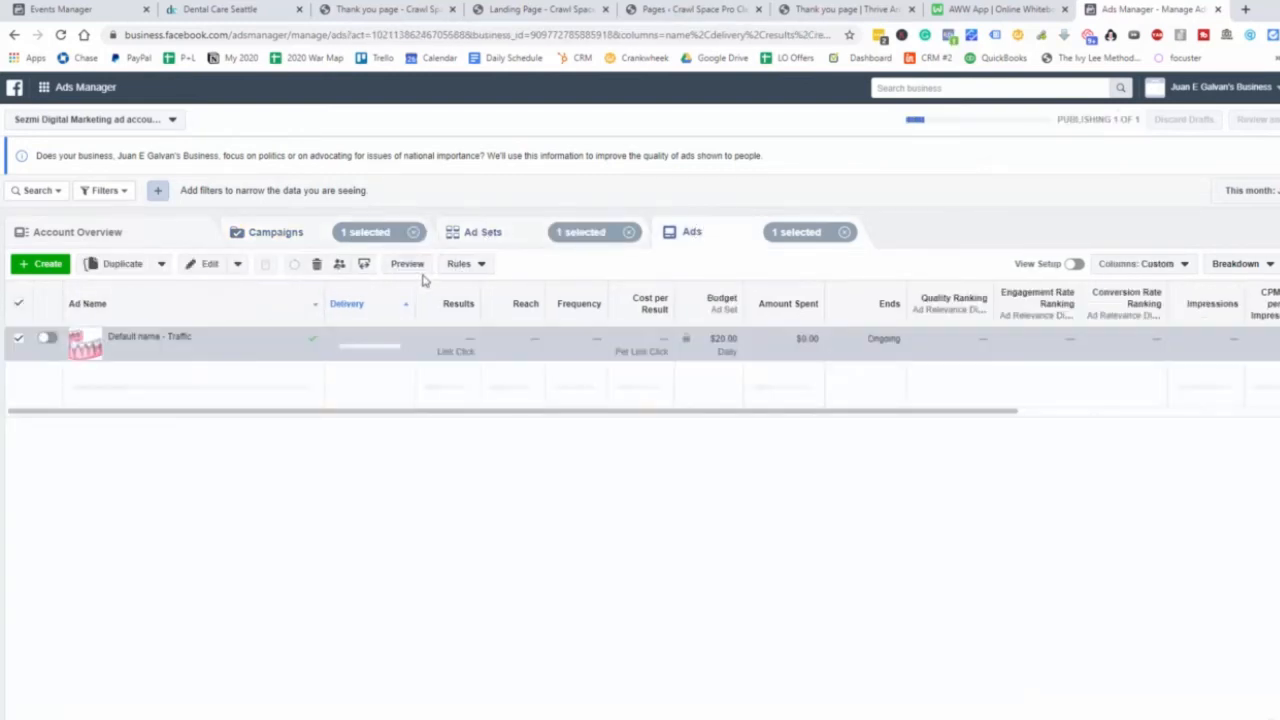
{"action": "left_click", "coordinate": [270, 234]}
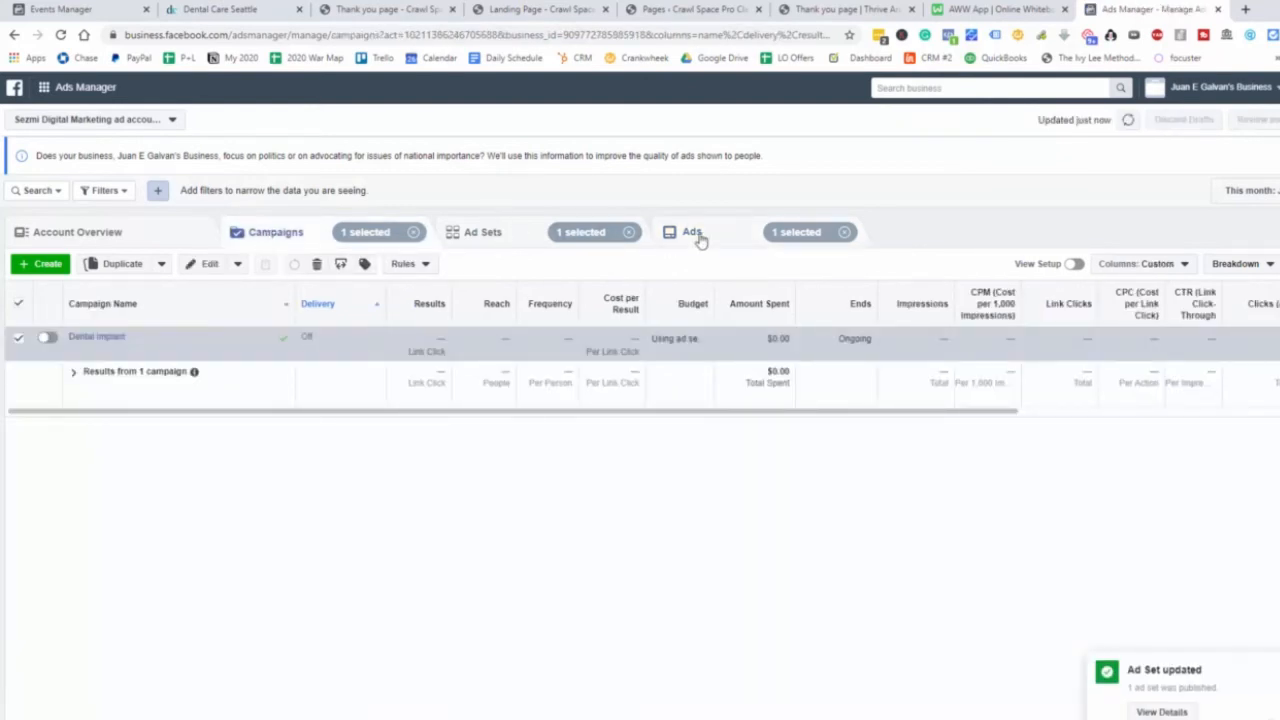
{"action": "left_click", "coordinate": [698, 236]}
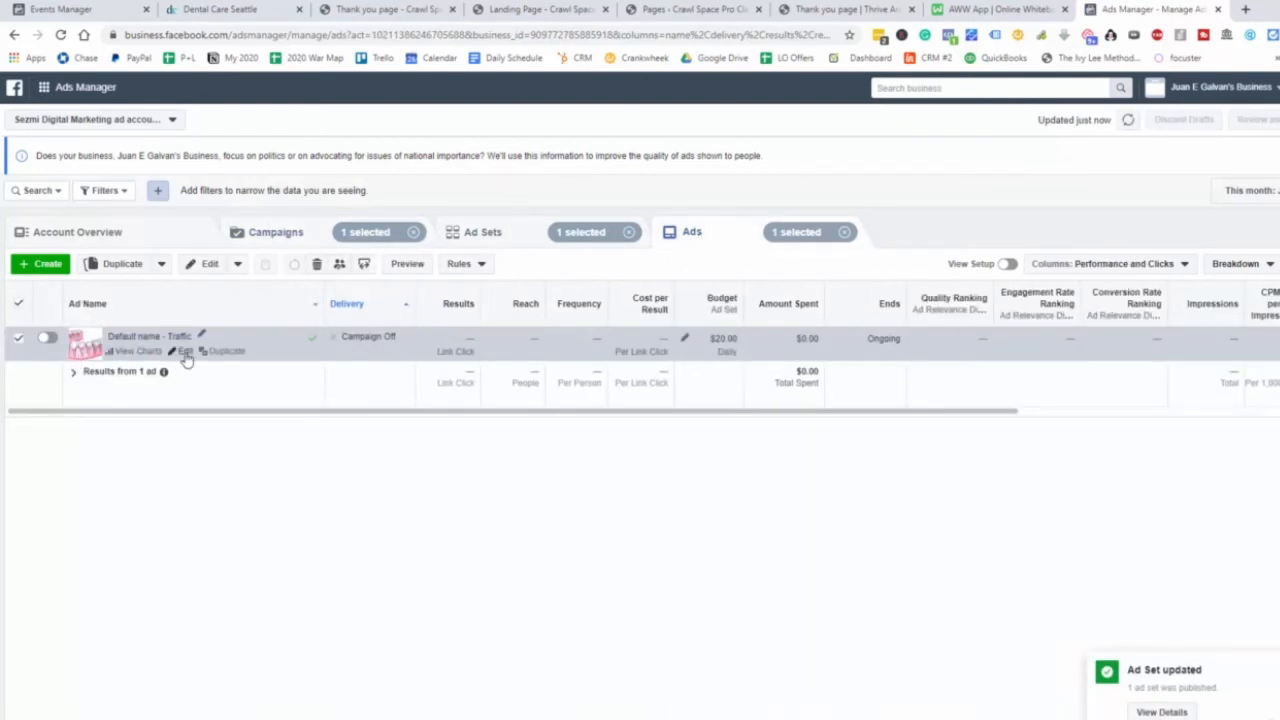
Open the Default name - Traffic ad for editing and copy its shareable preview link.
{"action": "left_click", "coordinate": [184, 353]}
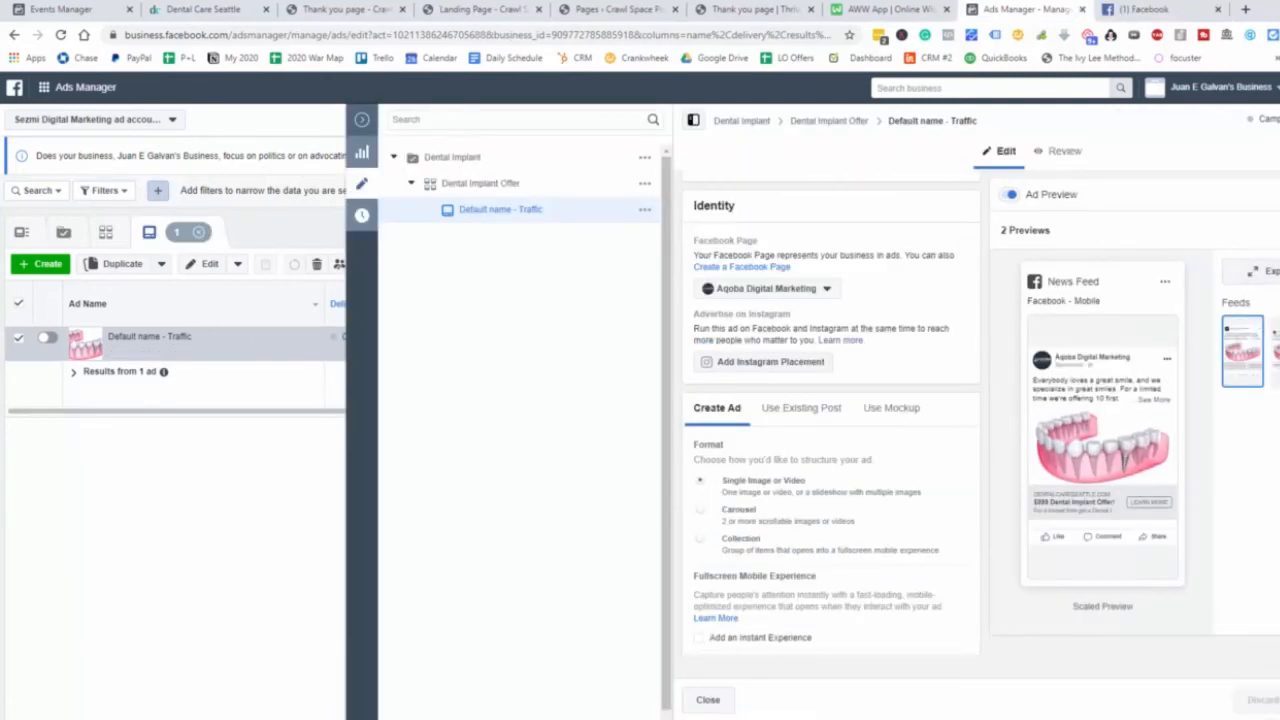
{"action": "left_click", "coordinate": [1255, 271]}
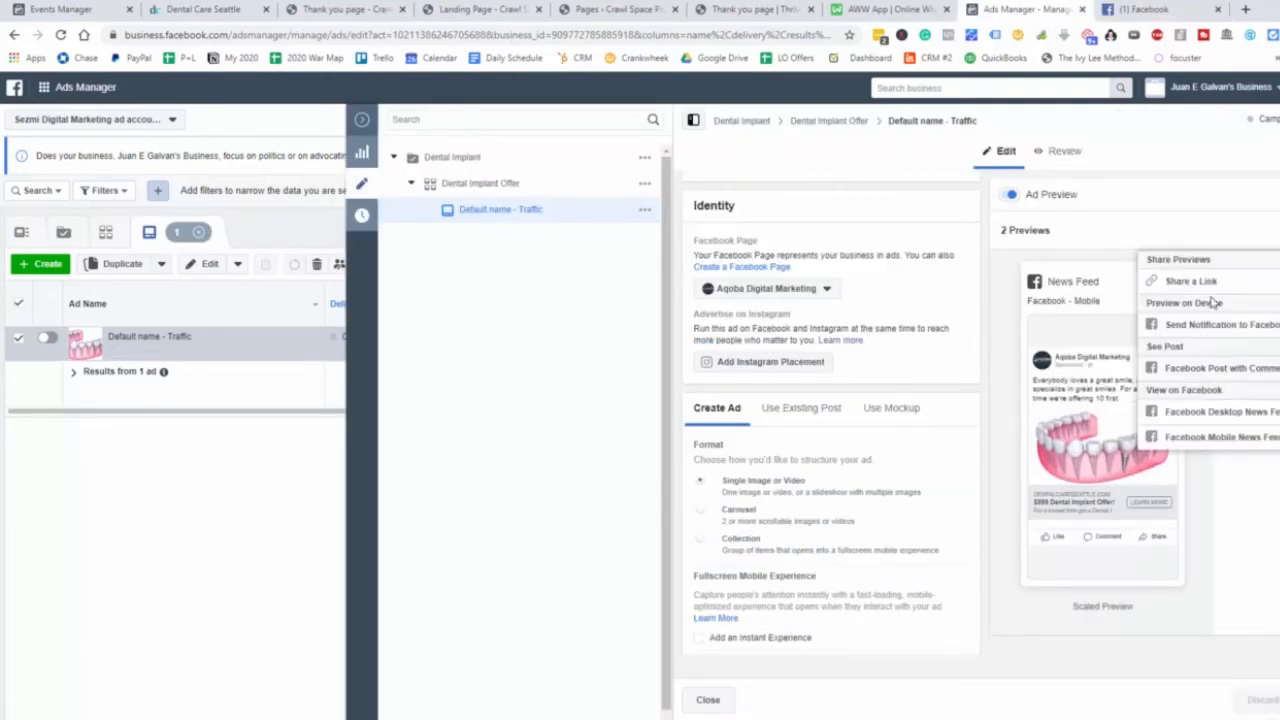
{"action": "left_click", "coordinate": [1185, 282]}
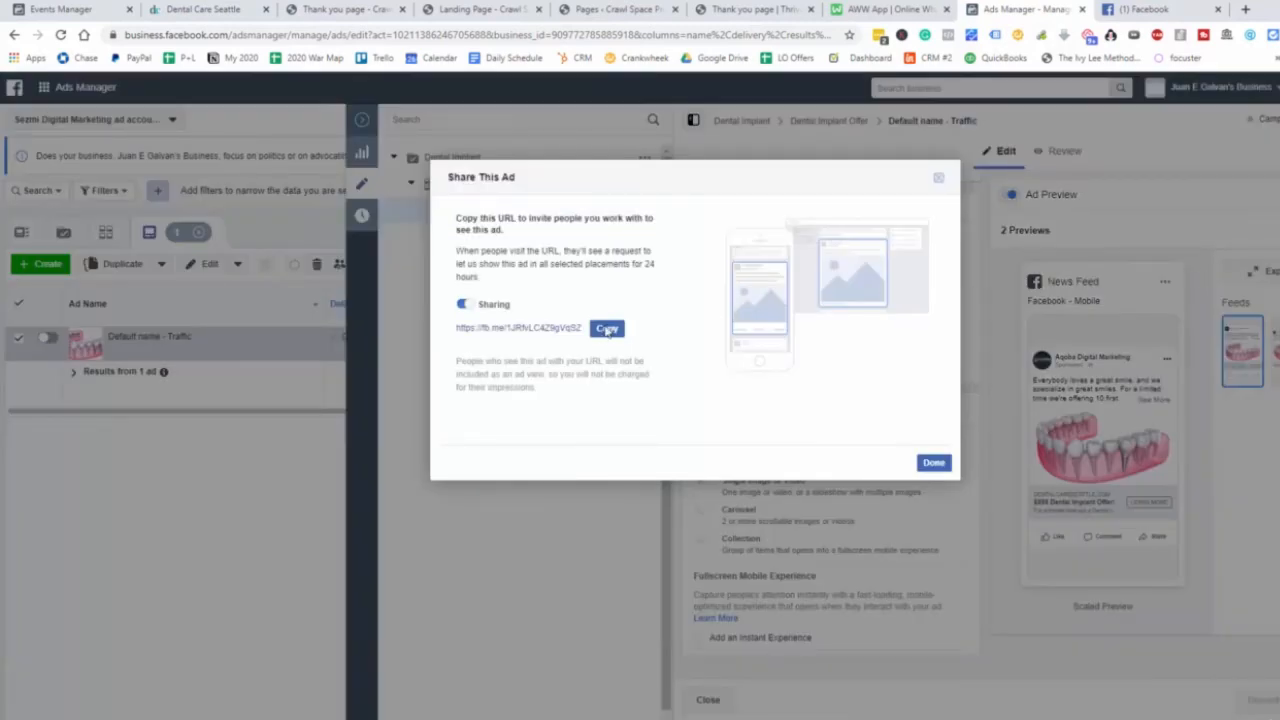
{"action": "left_click", "coordinate": [607, 330]}
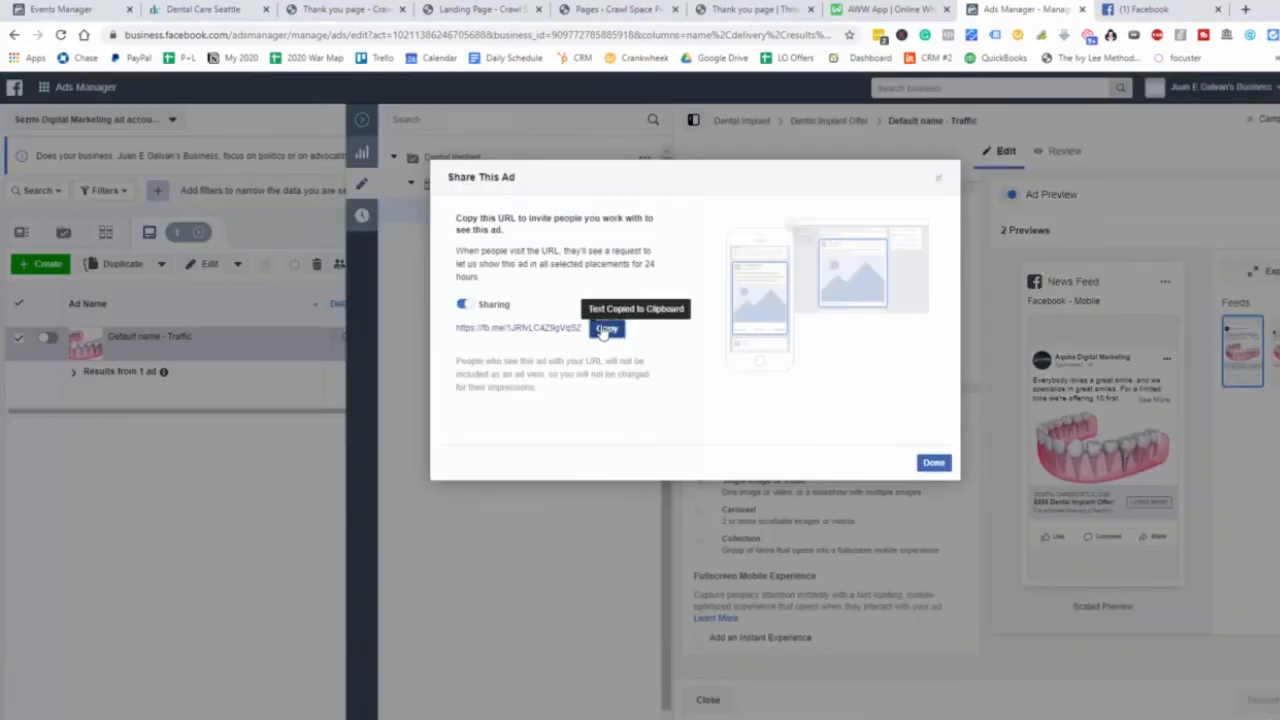
Open the copied ad preview link in the Facebook browser tab.
{"action": "left_click", "coordinate": [1162, 8]}
{"action": "right_click", "coordinate": [748, 38]}
{"action": "left_click", "coordinate": [800, 156]}
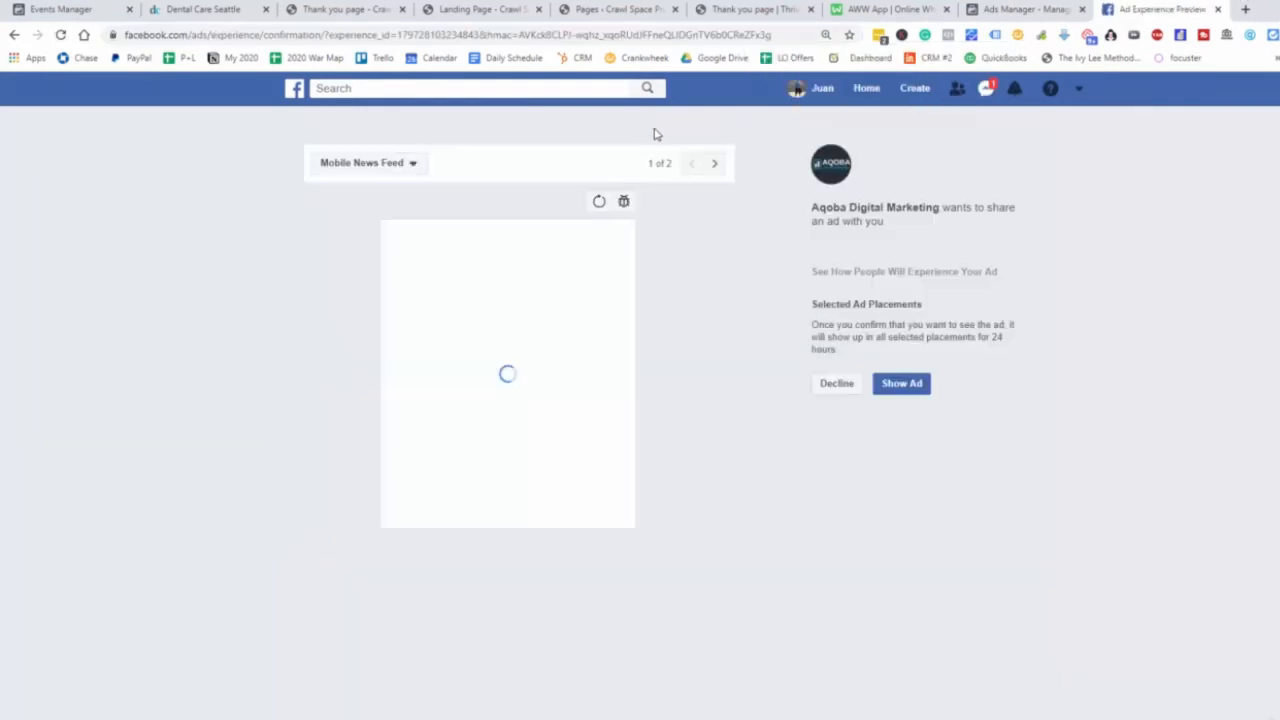
Copy the experience ID from the preview page's web address and view the ad's desktop news feed version.
{"action": "left_click_drag", "start_coordinate": [398, 34], "coordinate": [490, 34]}
{"action": "right_click", "coordinate": [461, 34]}
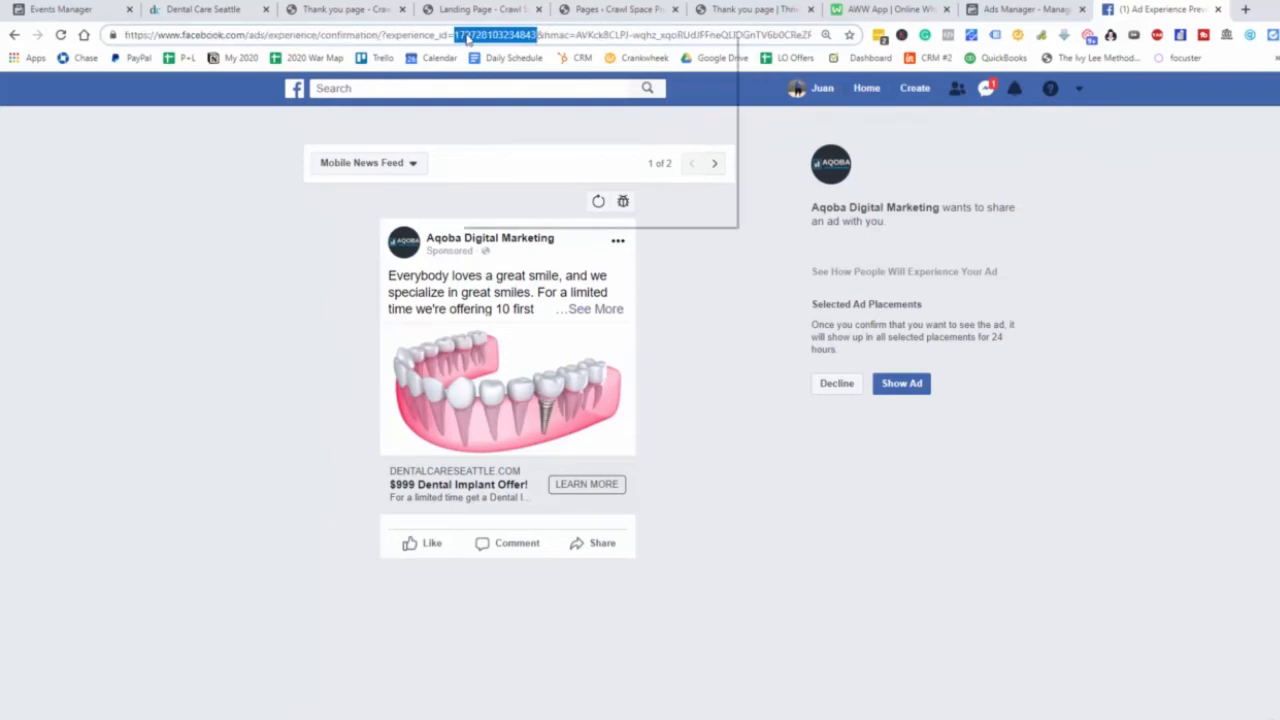
{"action": "left_click", "coordinate": [510, 112]}
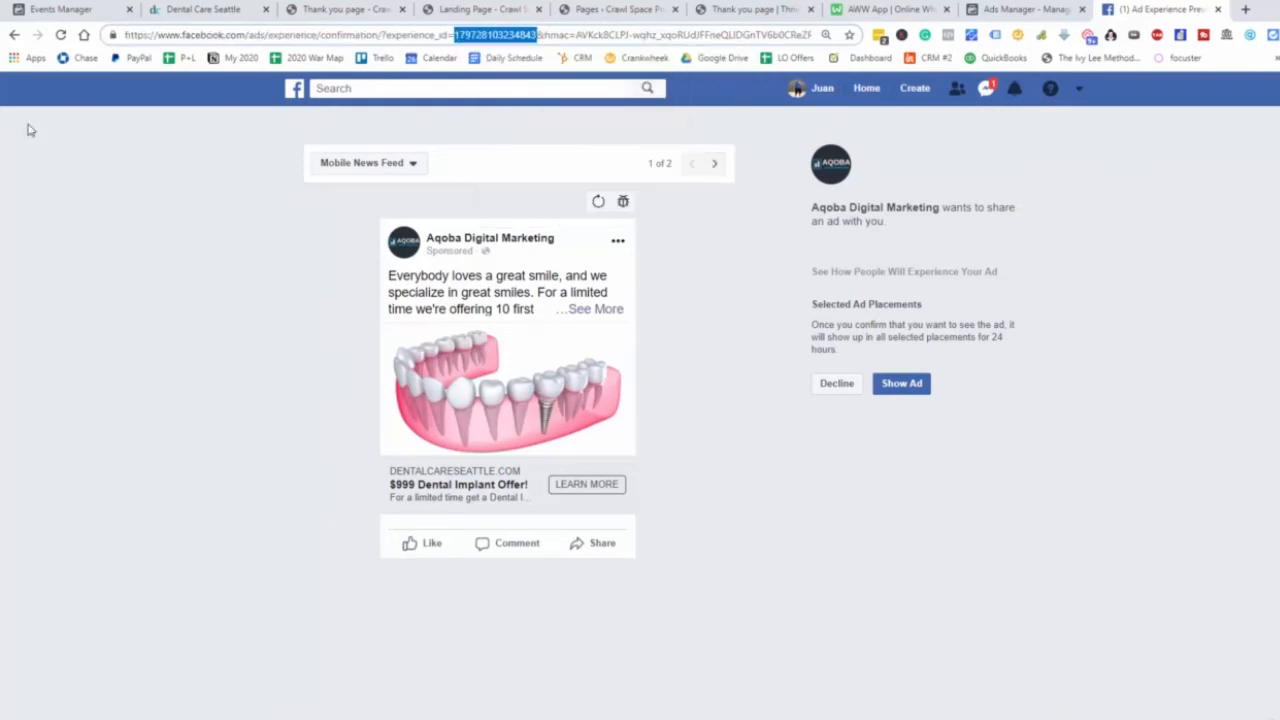
{"action": "left_click", "coordinate": [714, 163]}
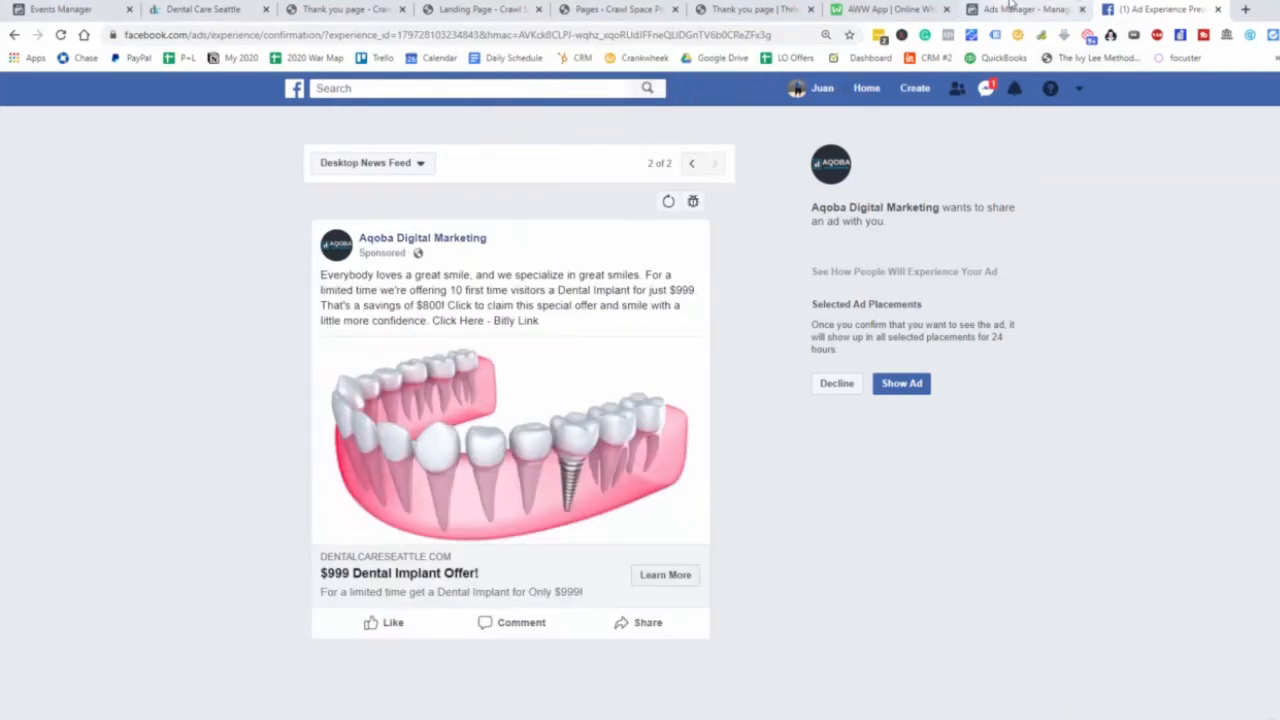
Return to Ads Manager and close the ad sharing dialog and the ad editor.
{"action": "left_click", "coordinate": [1010, 8]}
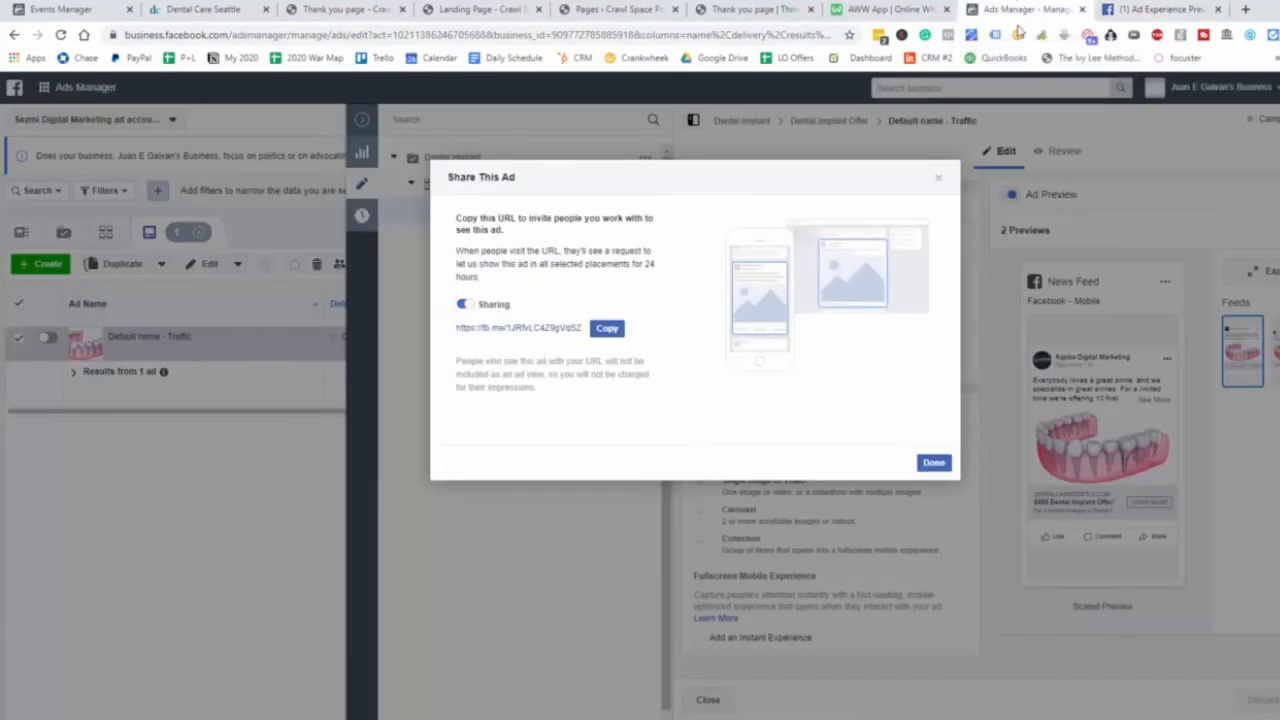
{"action": "left_click", "coordinate": [935, 467]}
{"action": "left_click", "coordinate": [362, 119]}
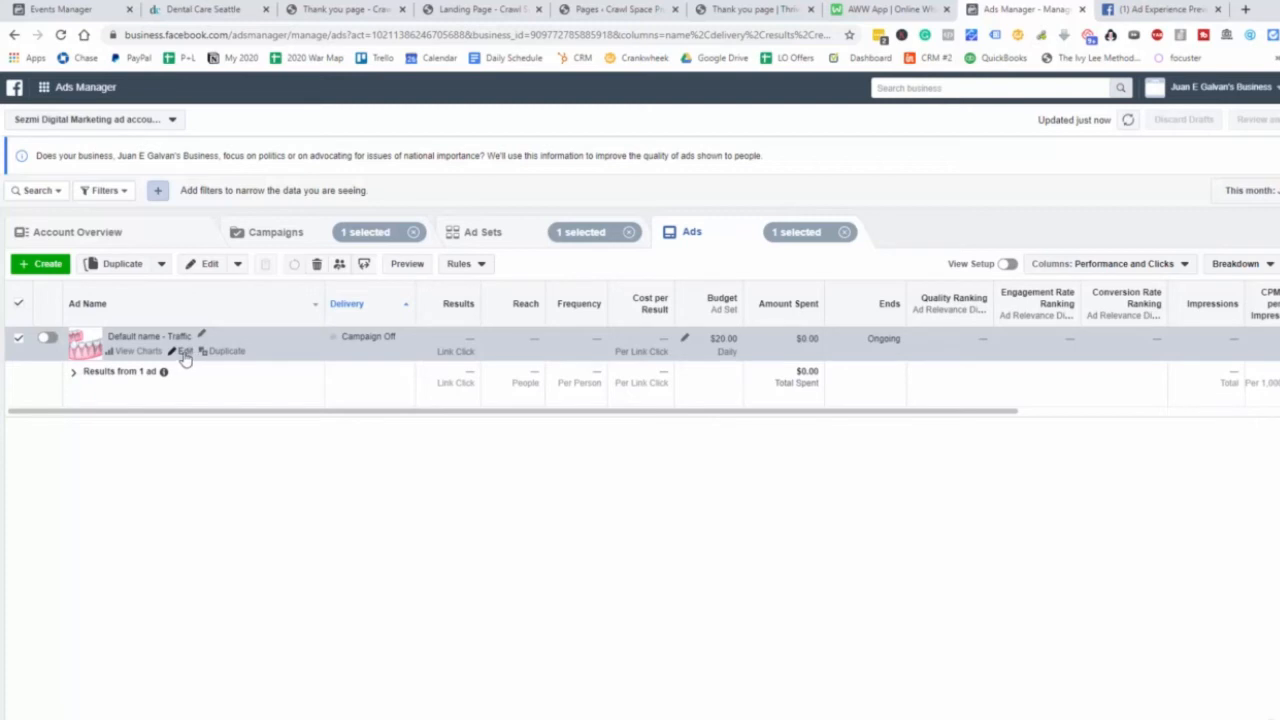
{"action": "left_click", "coordinate": [45, 264]}
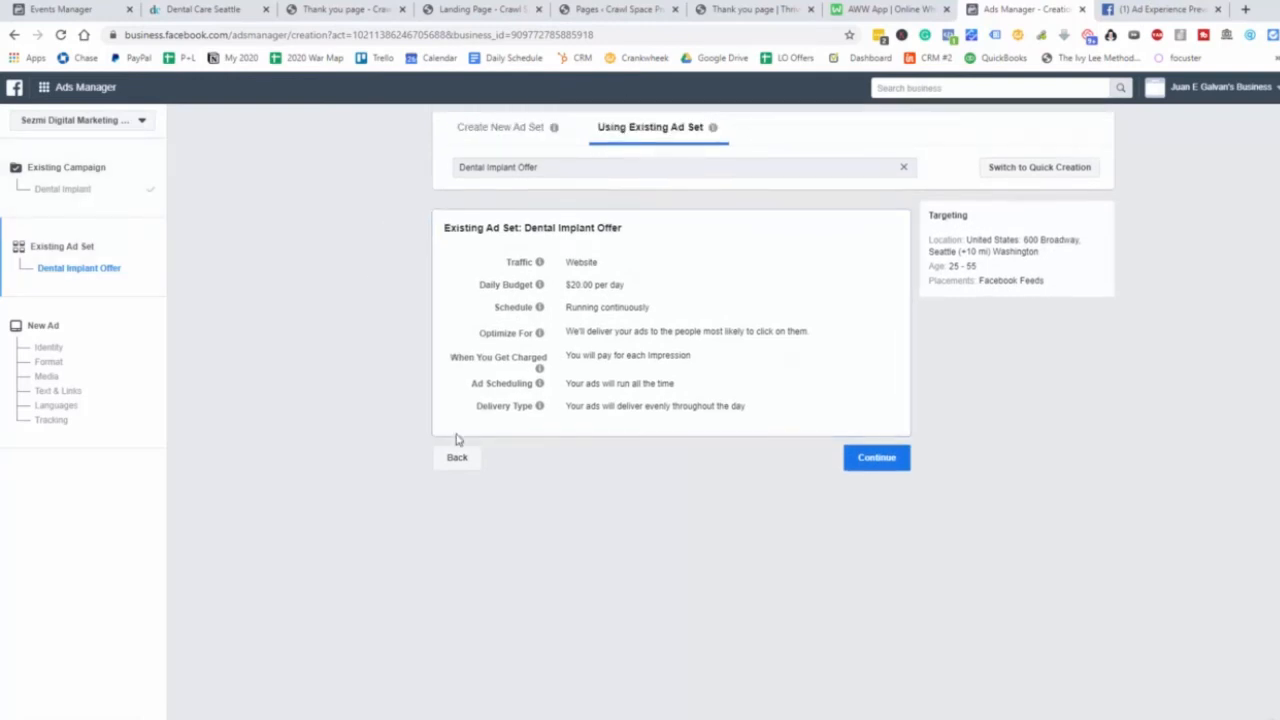
{"action": "left_click", "coordinate": [456, 460]}
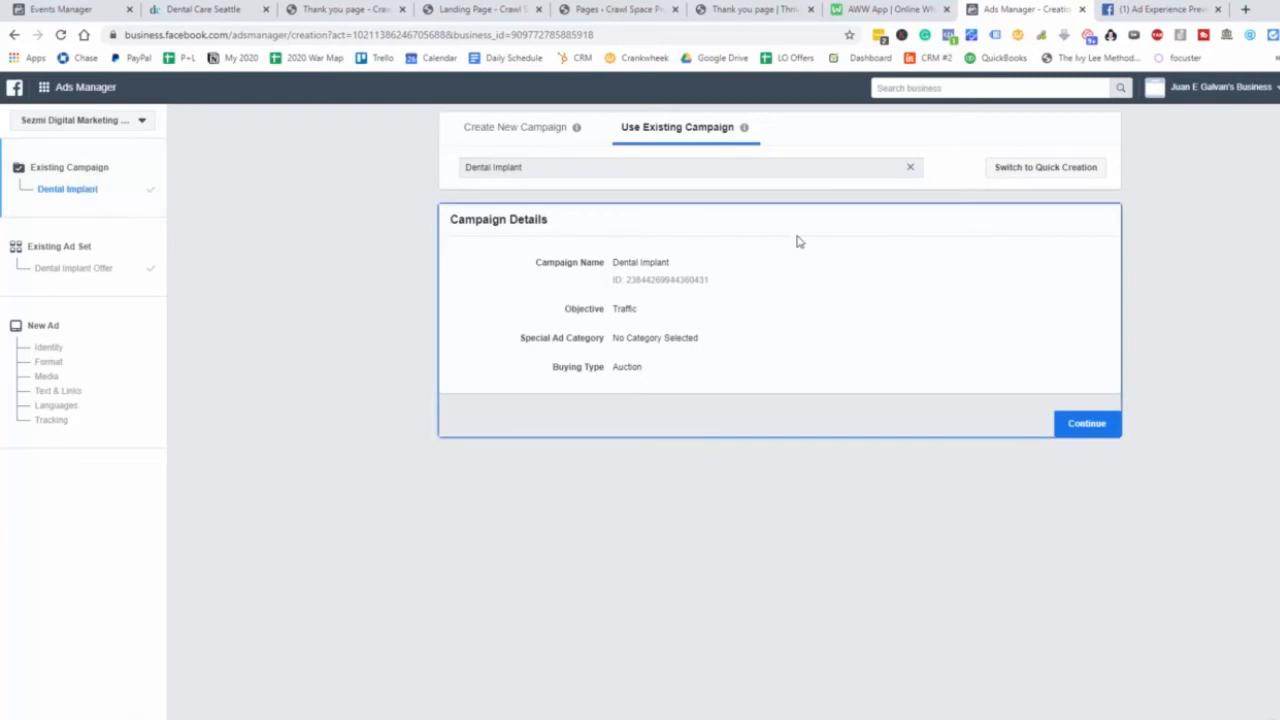
{"action": "left_click", "coordinate": [122, 716]}
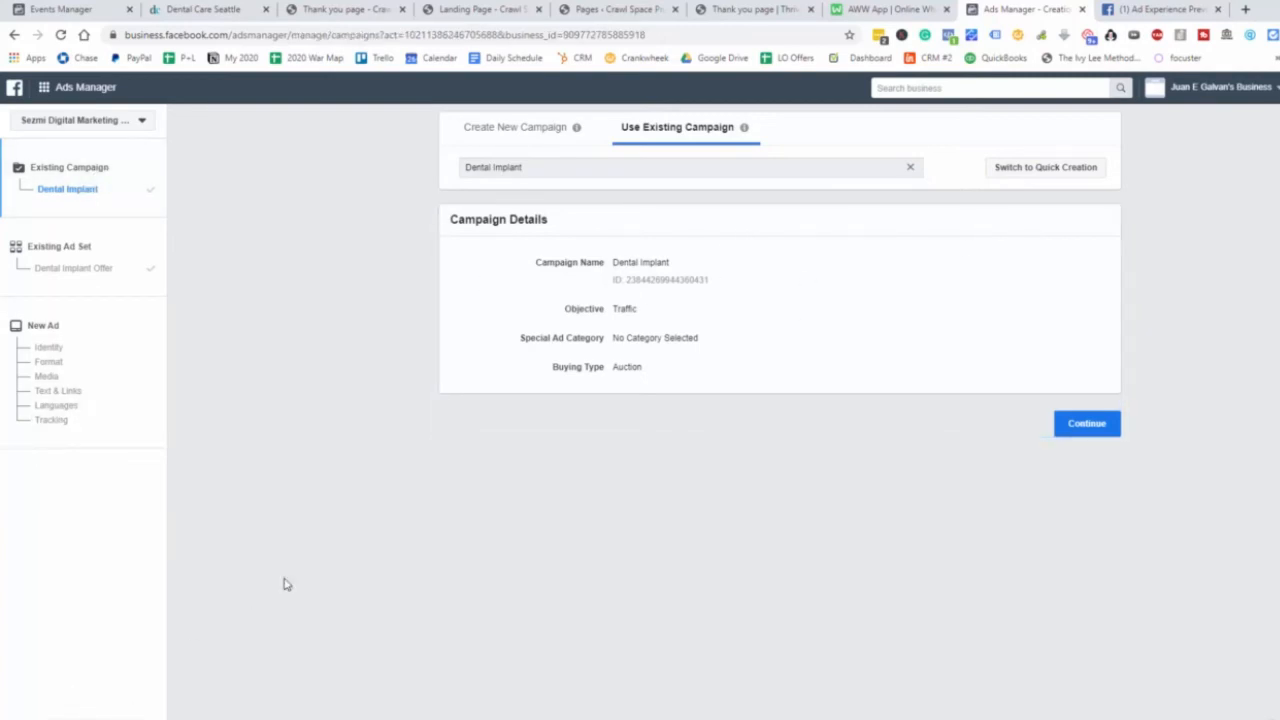
Create a campaign with the Engagement objective, name it Dental Implant Offer, and continue to the ad set.
{"action": "left_click", "coordinate": [45, 266]}
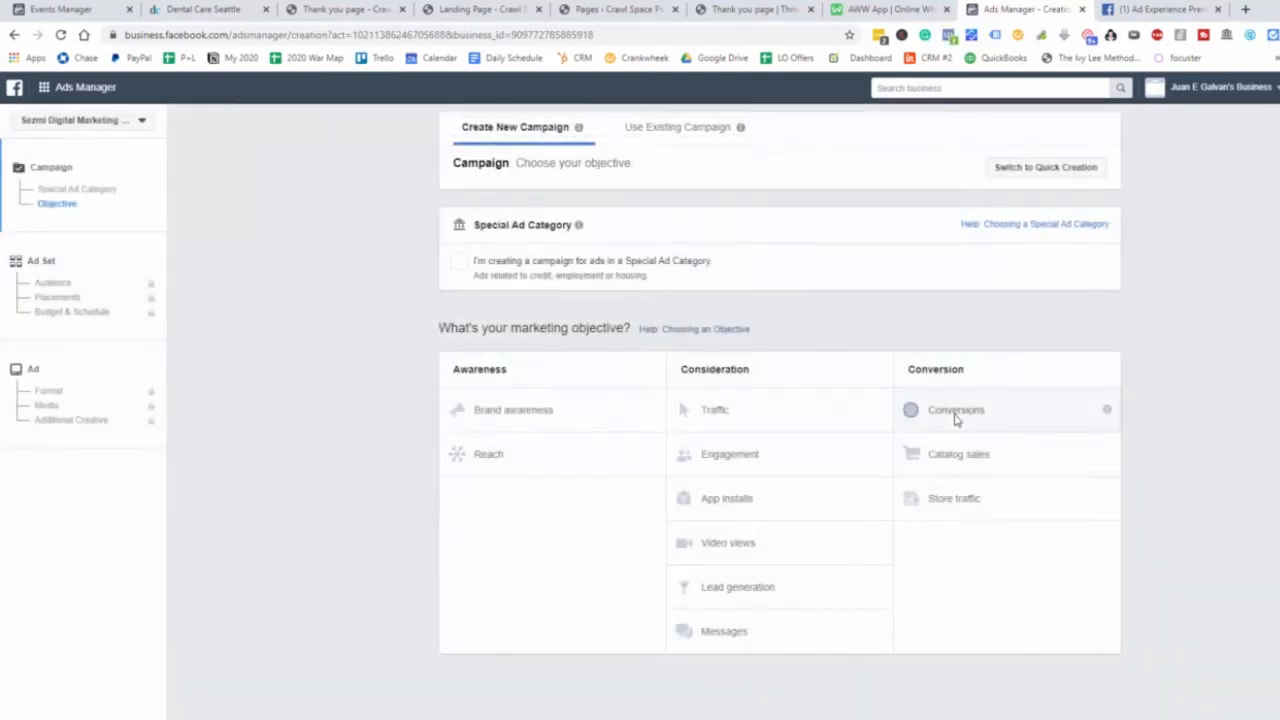
{"action": "left_click", "coordinate": [747, 454]}
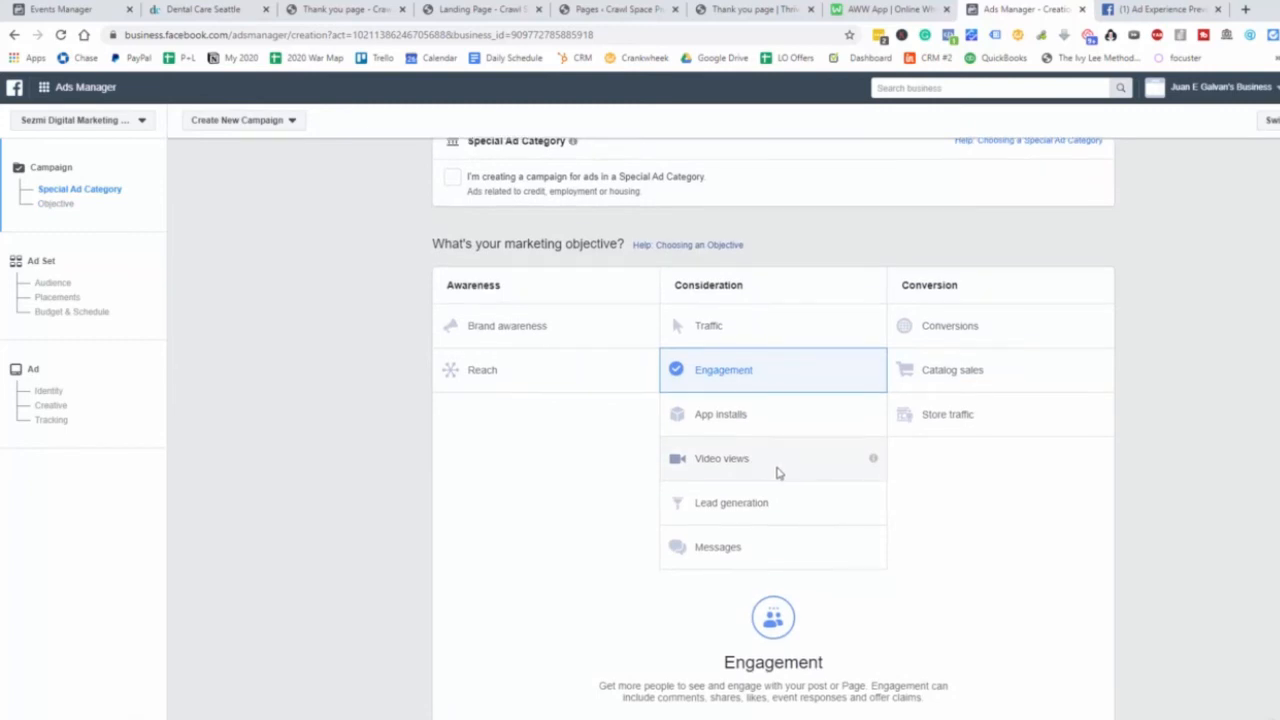
{"action": "scroll", "coordinate": [777, 470], "scroll_direction": "down", "scroll_amount": 4}
{"action": "left_click_drag", "start_coordinate": [677, 460], "coordinate": [499, 482]}
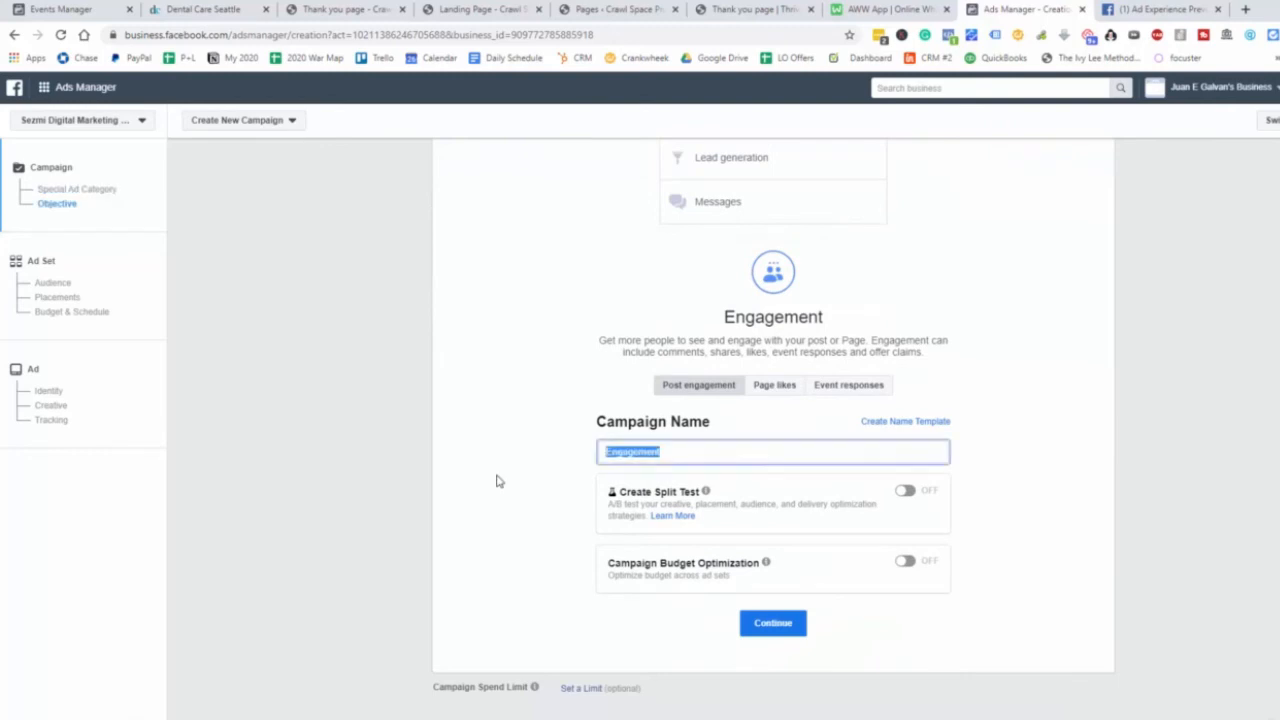
{"action": "type", "text": "Dental Implant"}
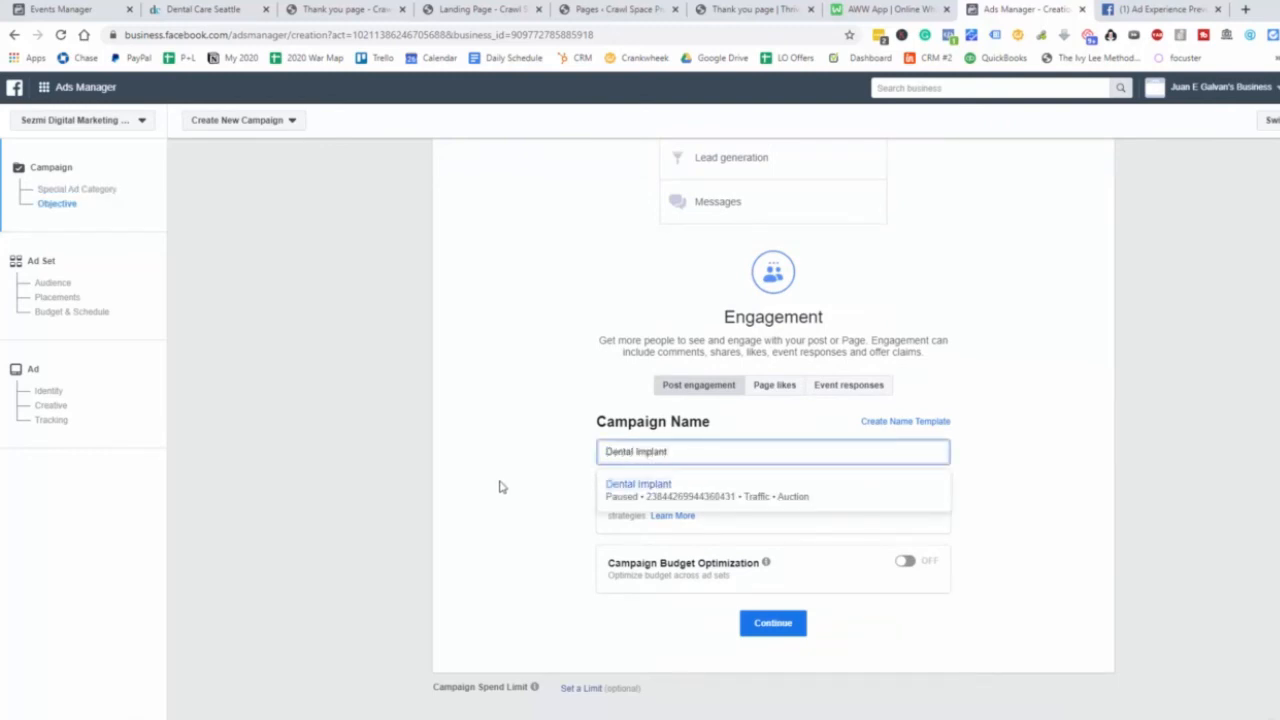
{"action": "left_click", "coordinate": [441, 483]}
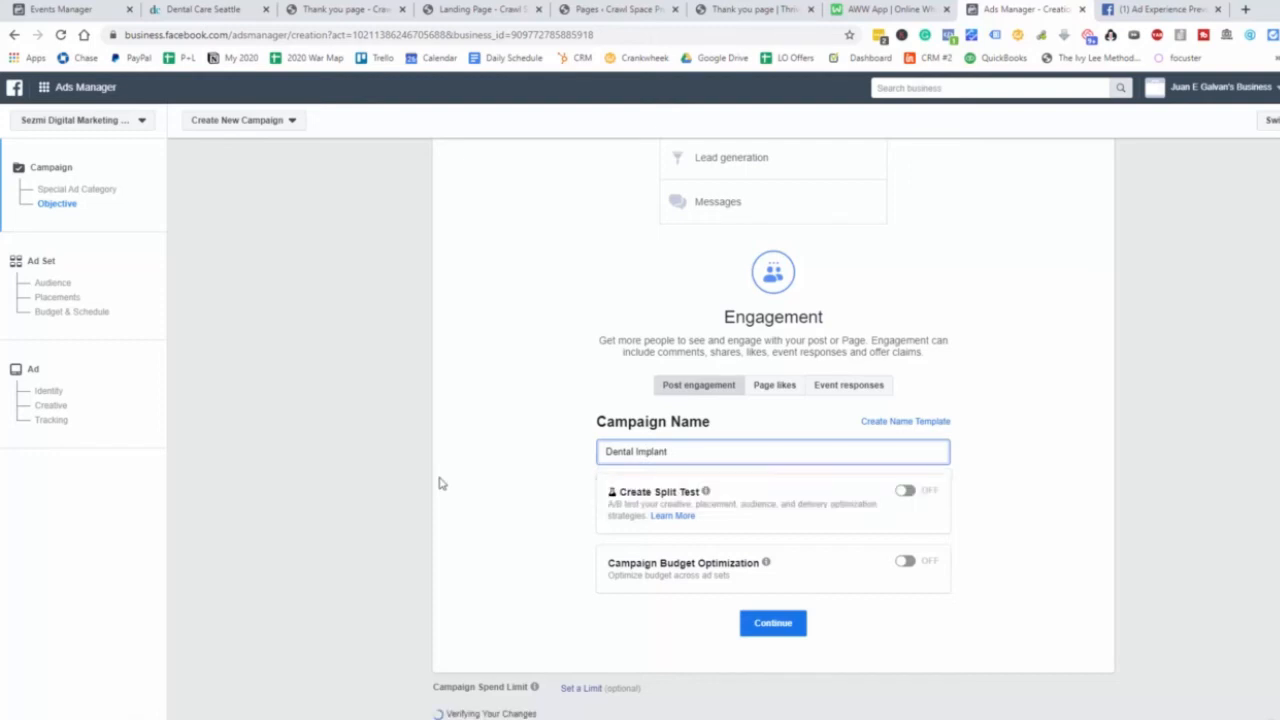
{"action": "left_click", "coordinate": [704, 451]}
{"action": "type", "text": "Offer"}
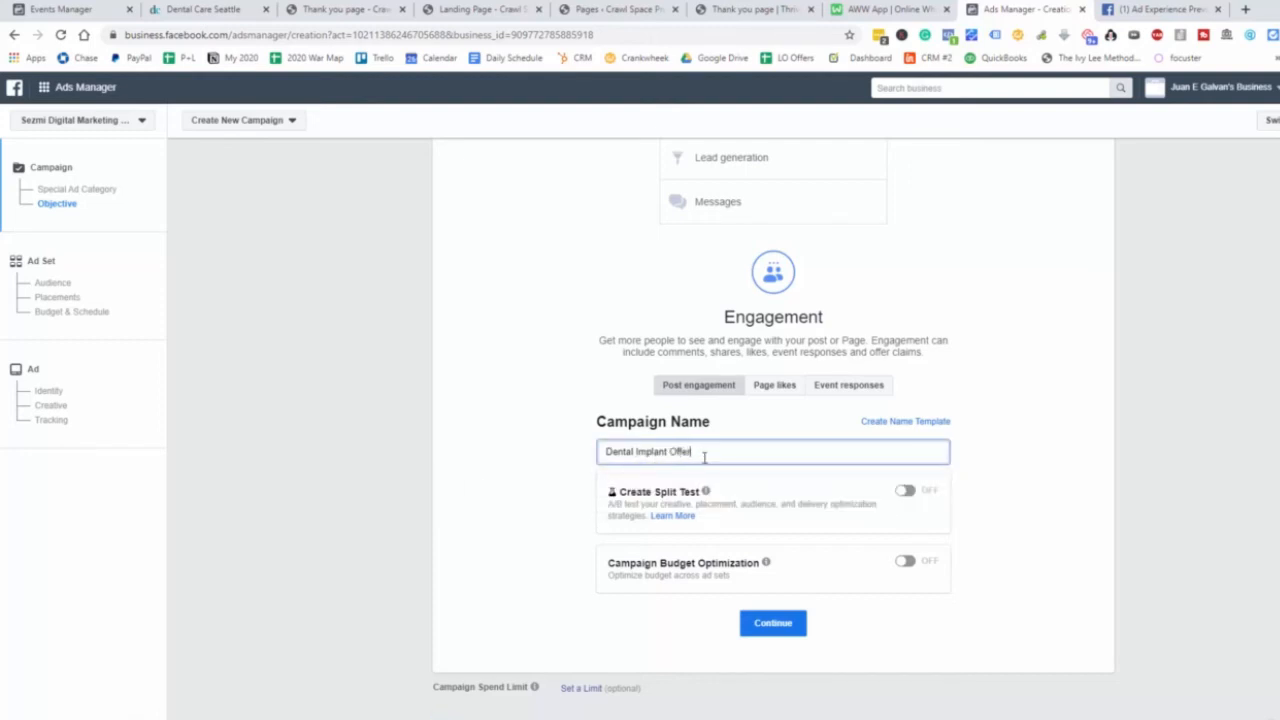
{"action": "left_click", "coordinate": [800, 624]}
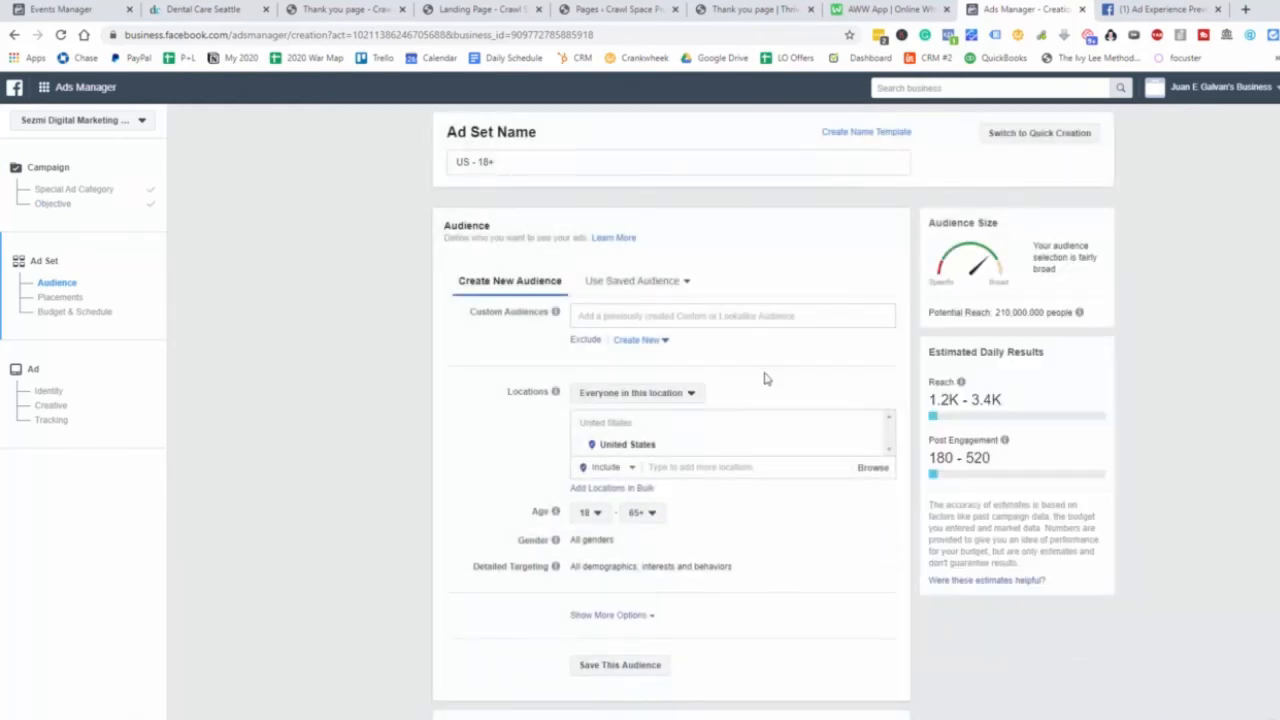
Name the ad set Dental Implant Offer 25-35 and set the audience age range to 25–55.
{"action": "triple_click", "coordinate": [455, 166]}
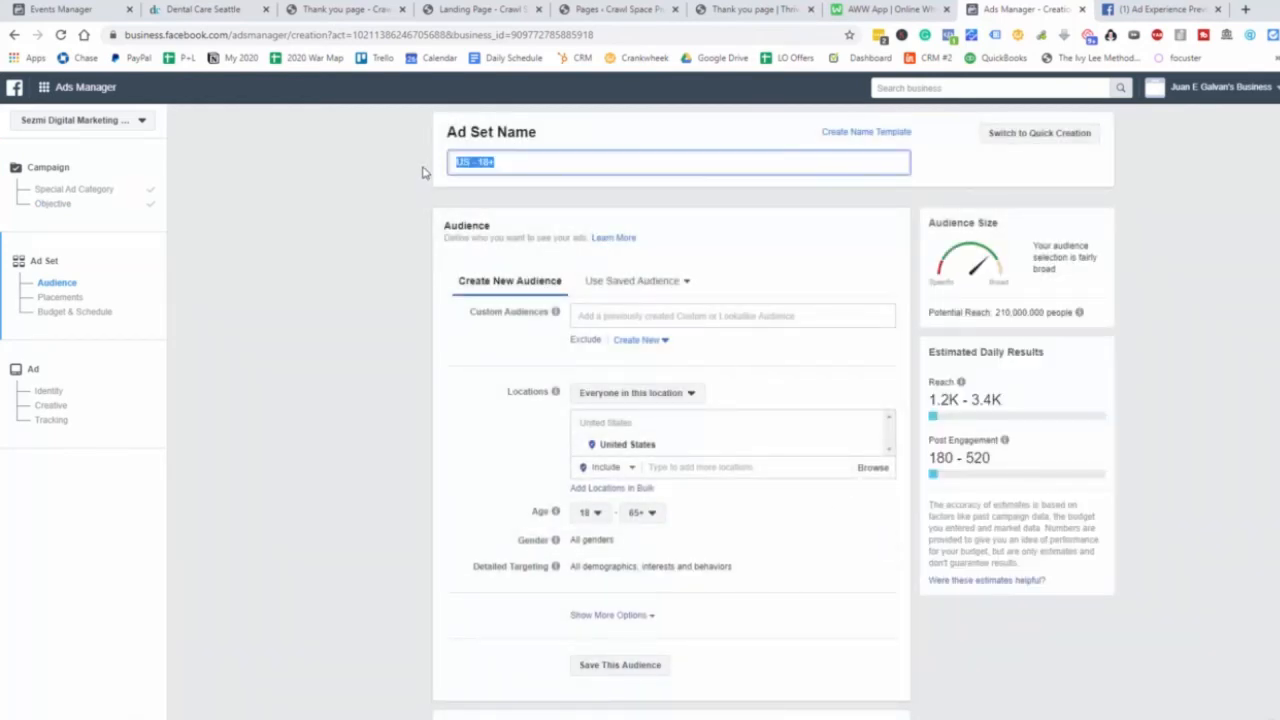
{"action": "type", "text": "Dem"}
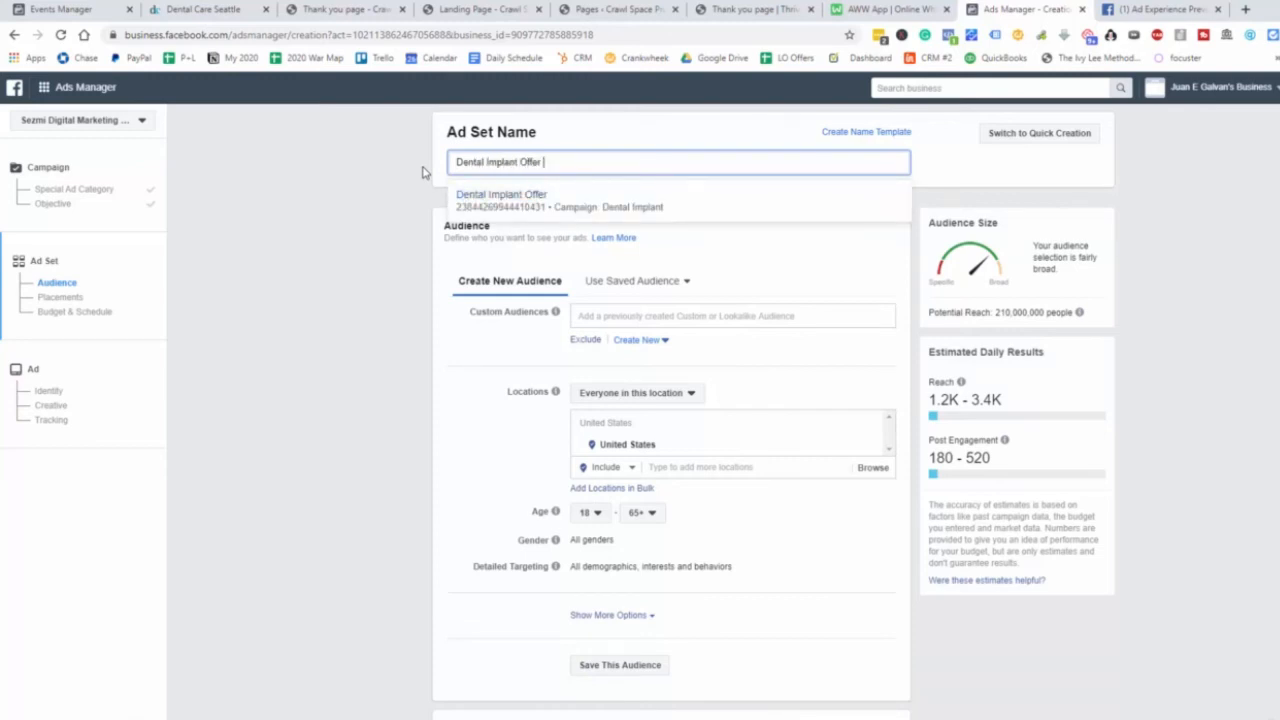
{"action": "type", "text": "tal Implant Offer"}
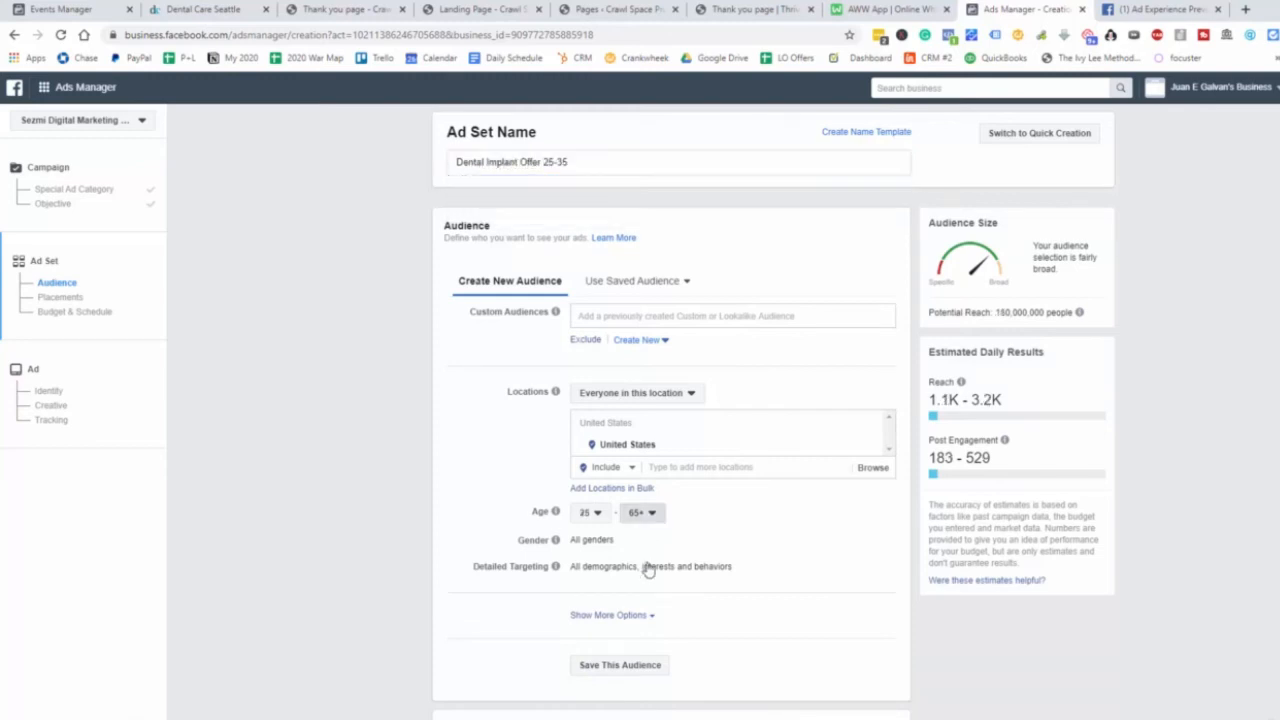
{"action": "left_click", "coordinate": [640, 512]}
{"action": "scroll", "coordinate": [655, 590], "scroll_direction": "down", "scroll_amount": 3}
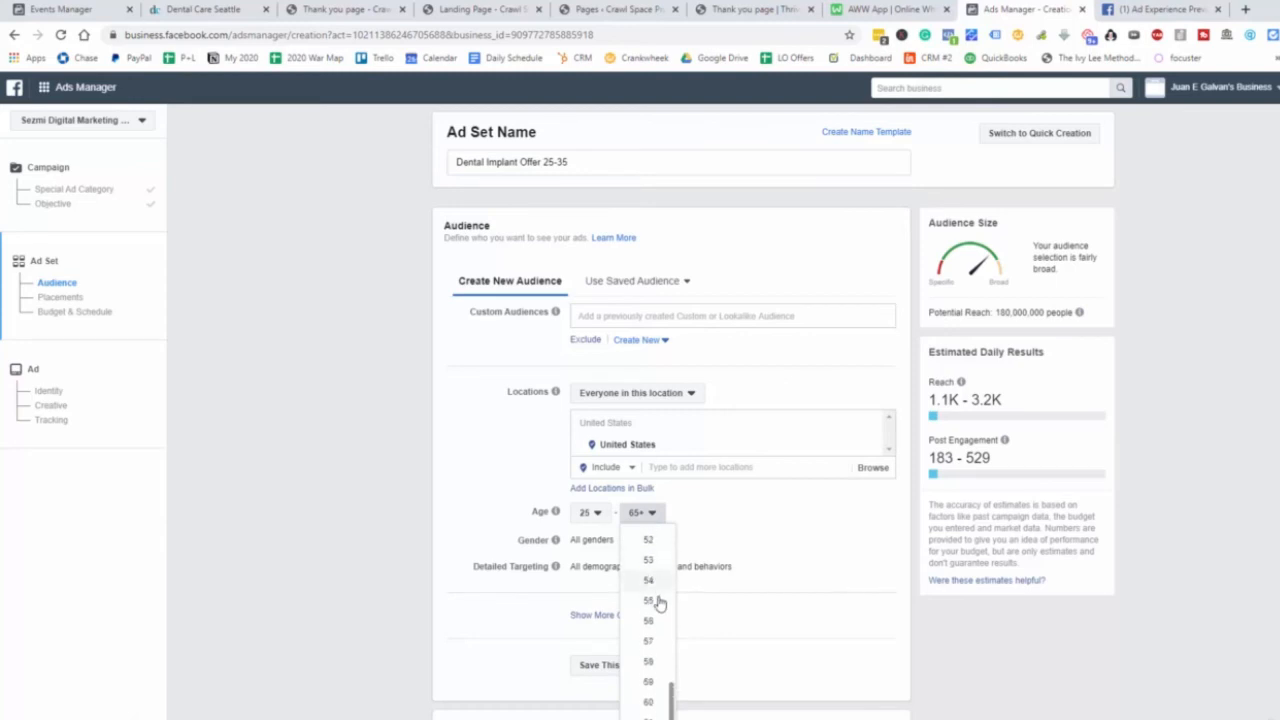
{"action": "left_click", "coordinate": [657, 602]}
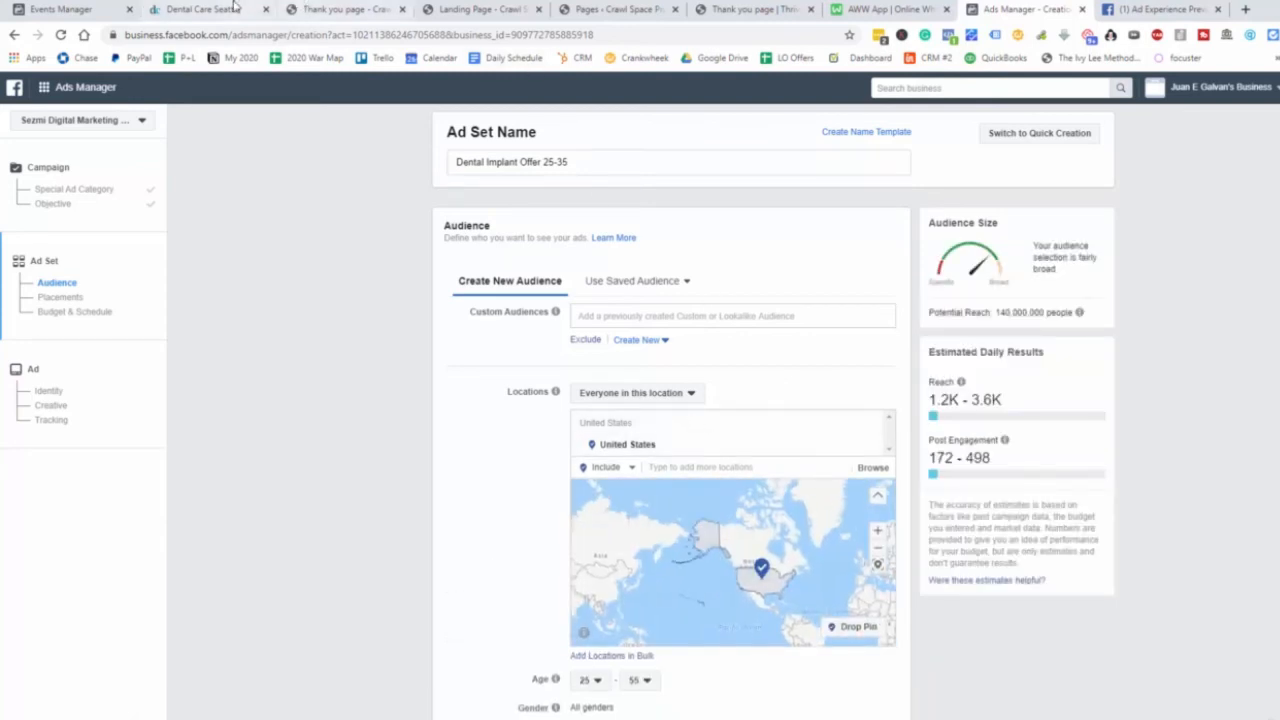
Copy the practice's street address again from the Dental Care Seattle website's contact section.
{"action": "left_click", "coordinate": [200, 9]}
{"action": "right_click", "coordinate": [733, 482]}
{"action": "left_click", "coordinate": [760, 491]}
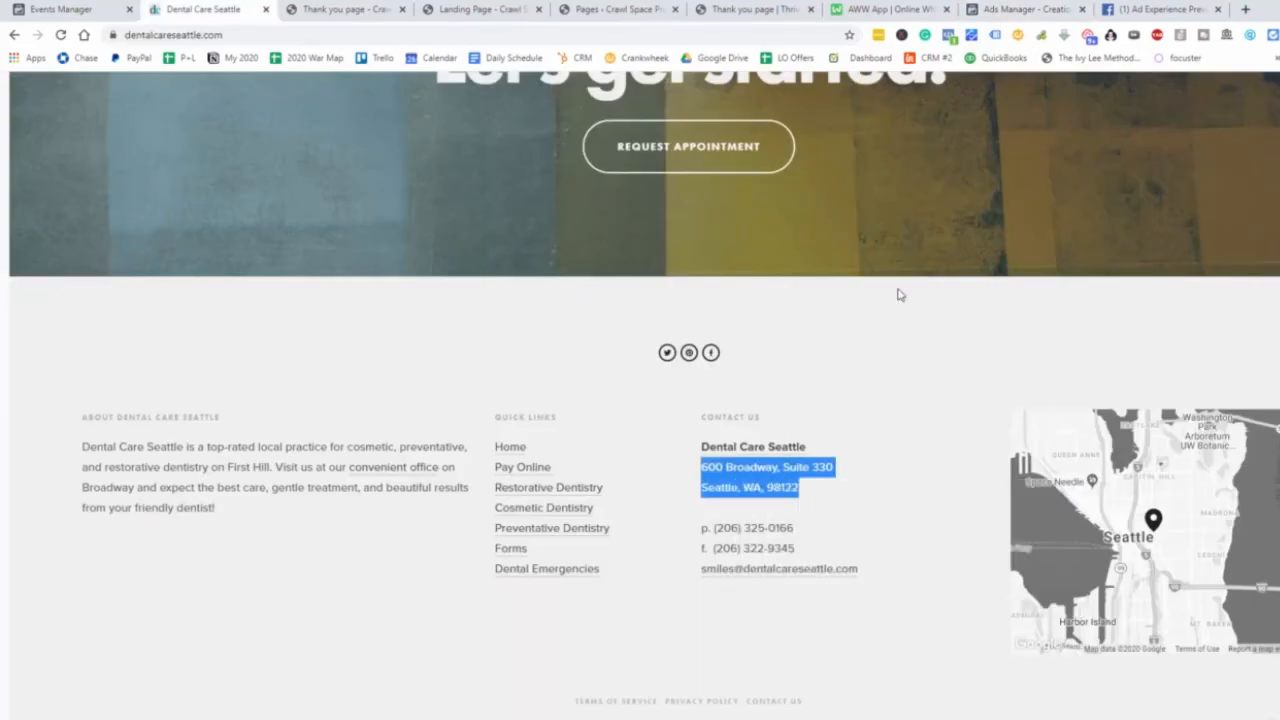
Replace United States in the engagement ad set's audience locations with the copied practice address.
{"action": "left_click", "coordinate": [1060, 12]}
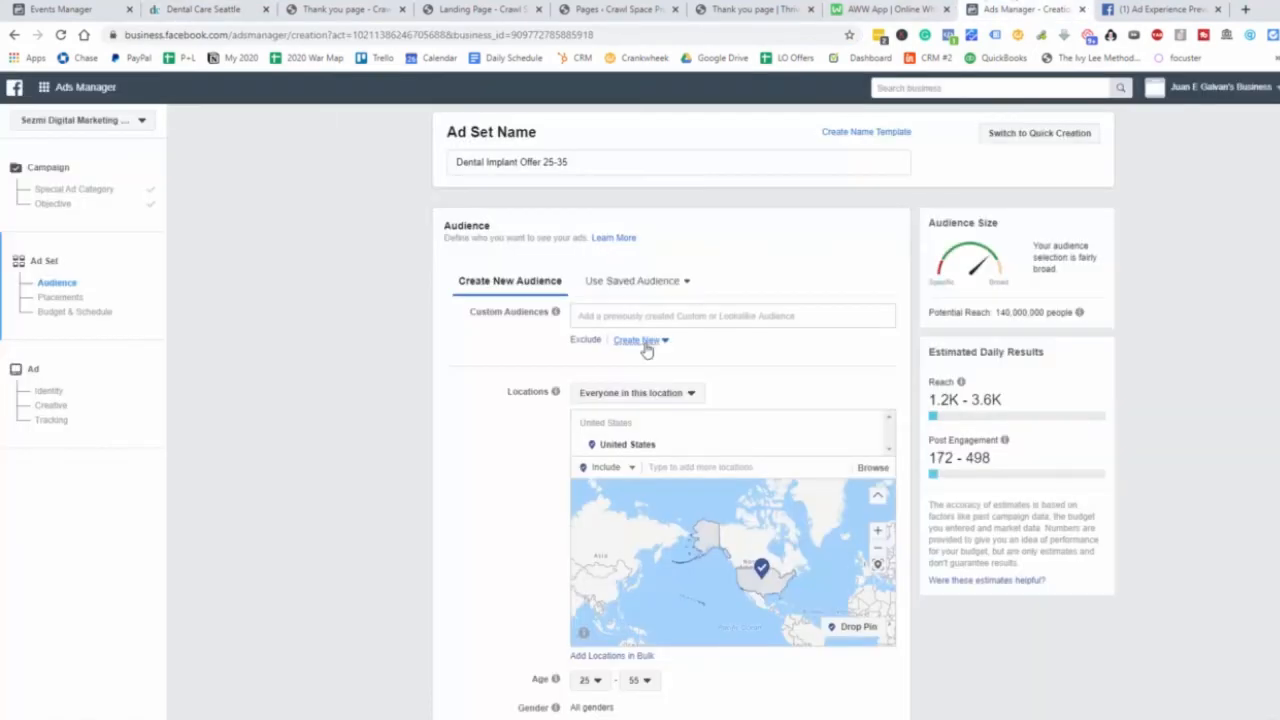
{"action": "left_click", "coordinate": [869, 445]}
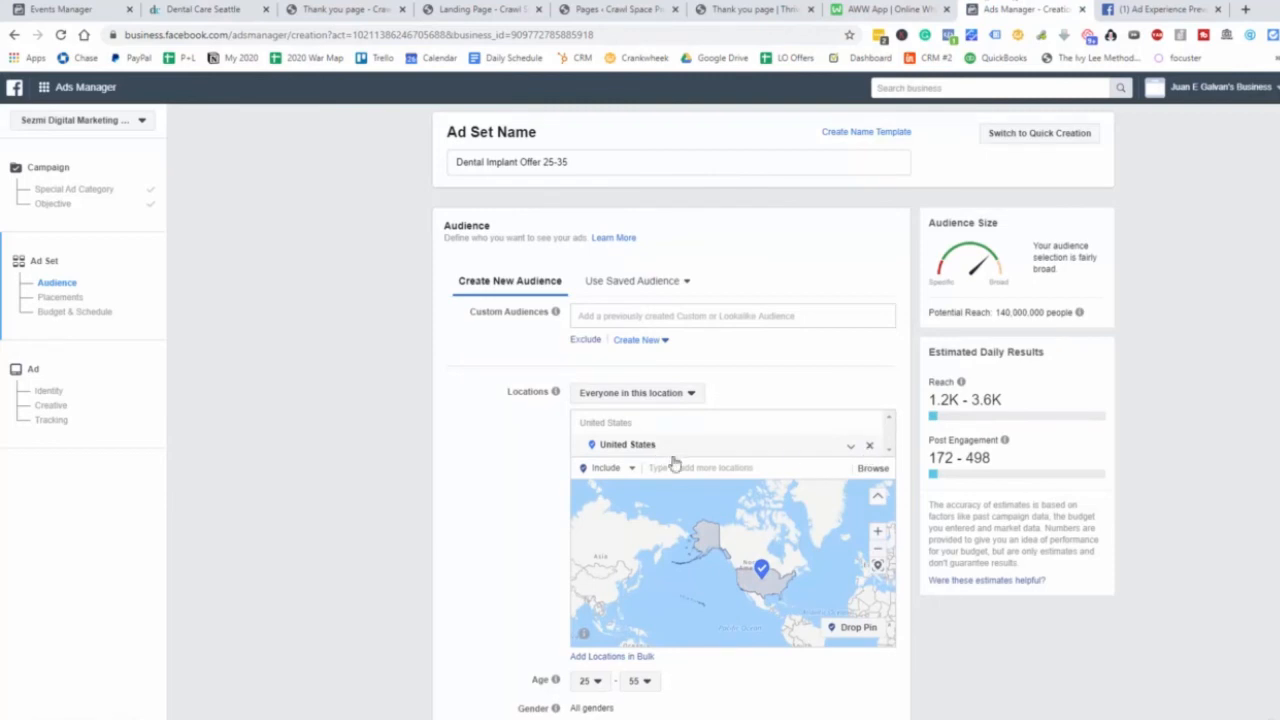
{"action": "left_click", "coordinate": [716, 490]}
{"action": "key", "text": "ctrl+v"}
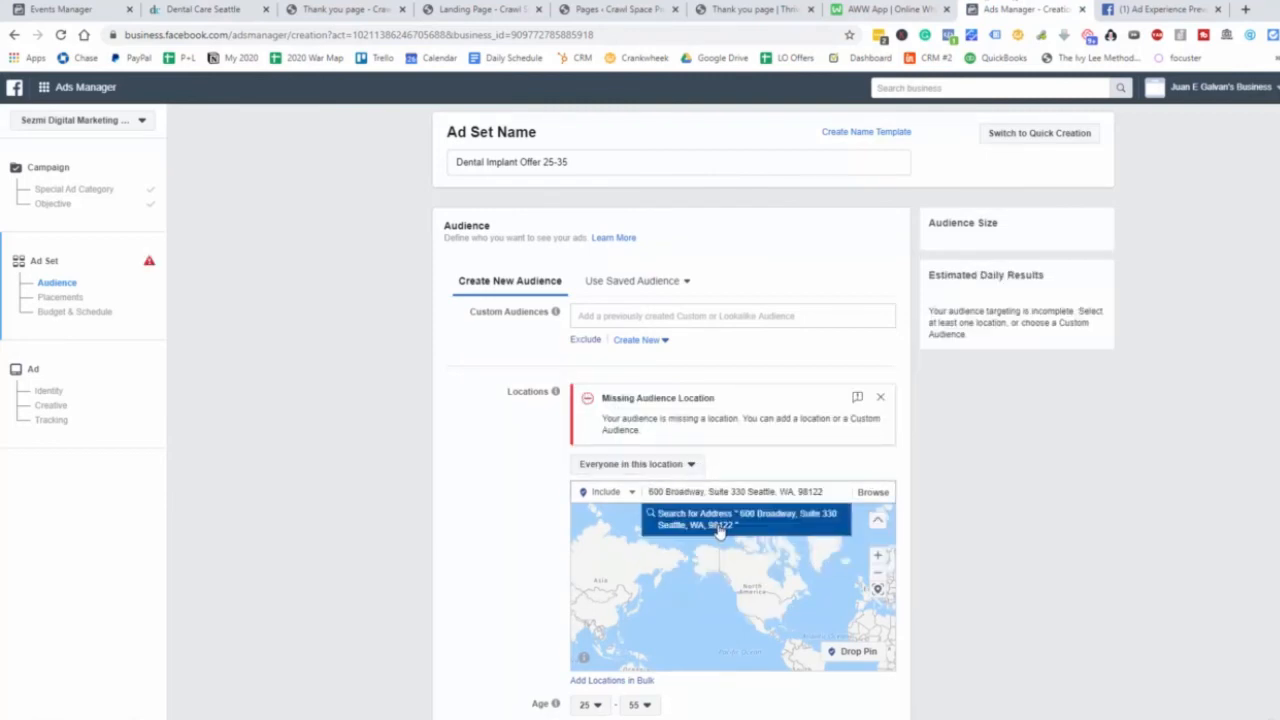
{"action": "left_click", "coordinate": [722, 525]}
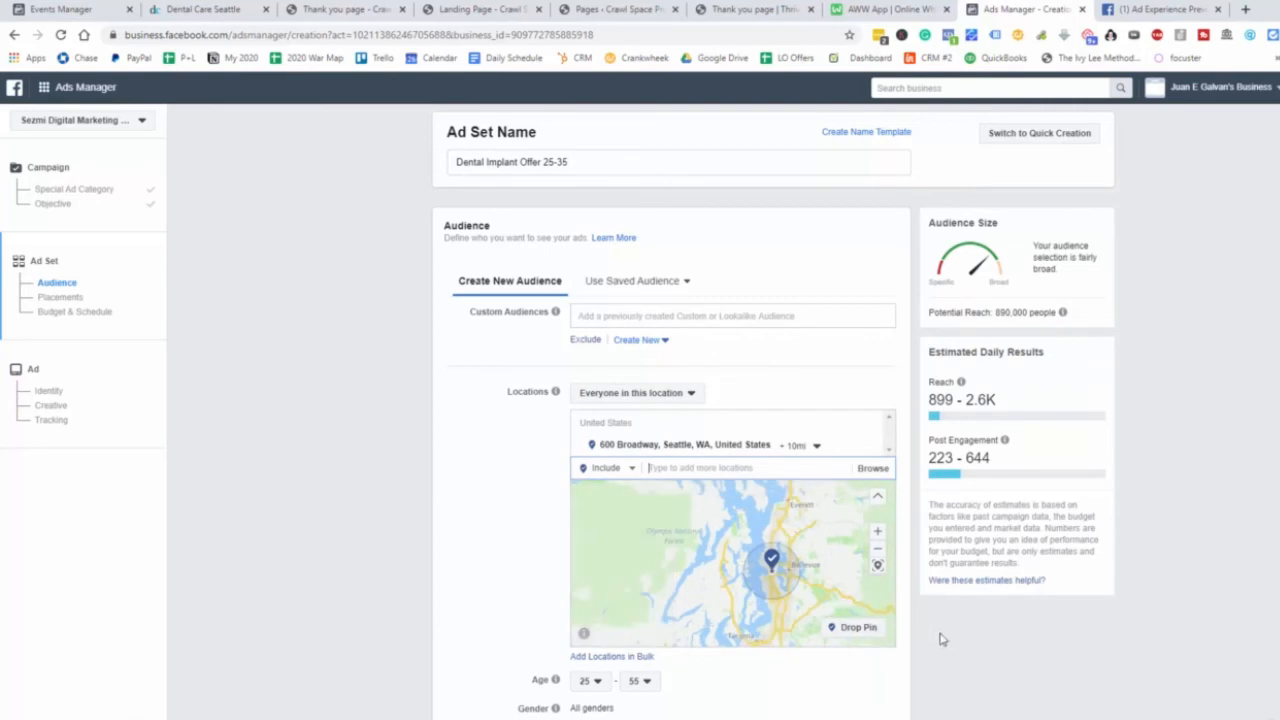
Review the engagement ad set's placements, budget and schedule, and continue to the ad setup.
{"action": "scroll", "coordinate": [938, 637], "scroll_direction": "down", "scroll_amount": 2}
{"action": "scroll", "coordinate": [934, 634], "scroll_direction": "down", "scroll_amount": 5}
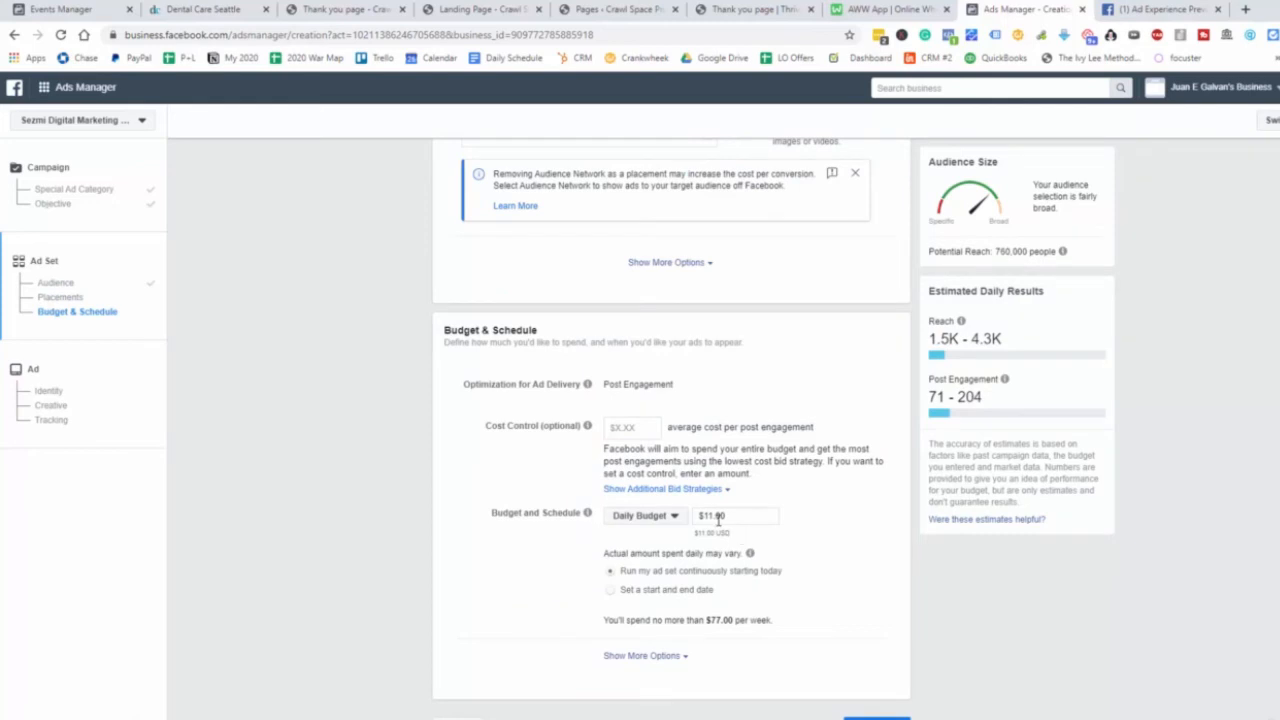
{"action": "scroll", "coordinate": [721, 519], "scroll_direction": "up", "scroll_amount": 2}
{"action": "scroll", "coordinate": [721, 527], "scroll_direction": "up", "scroll_amount": 2}
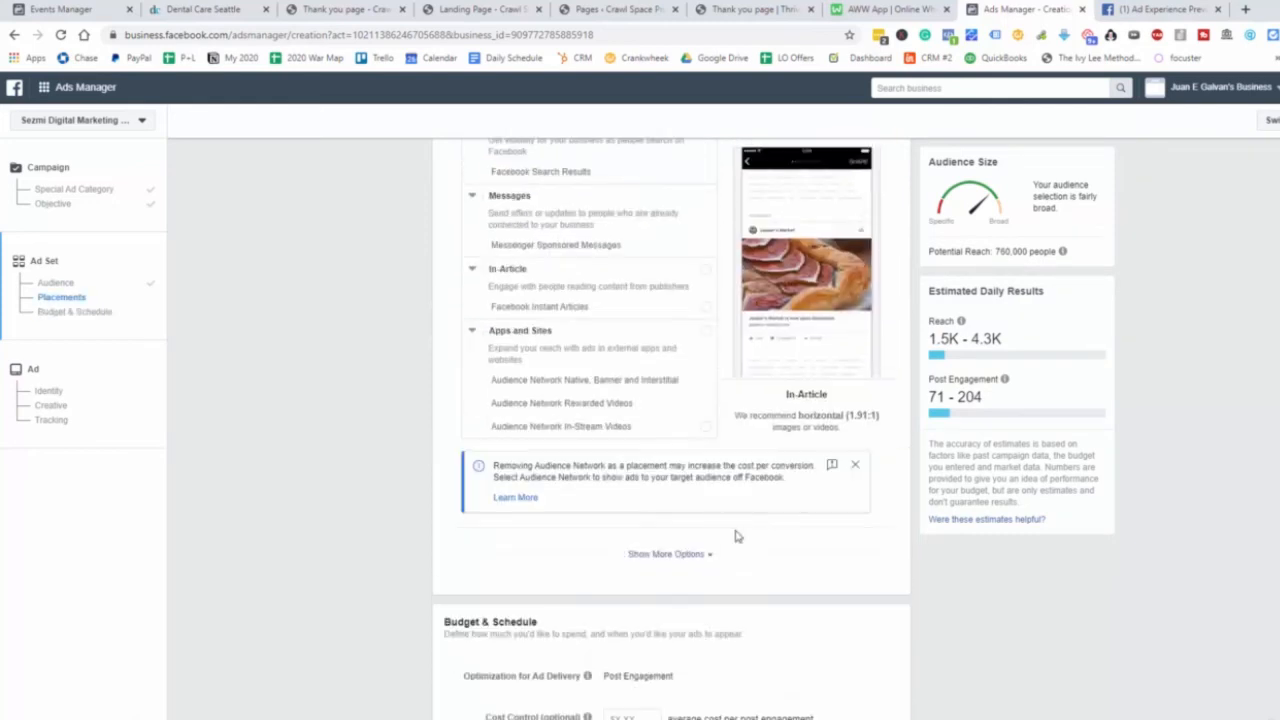
{"action": "scroll", "coordinate": [737, 534], "scroll_direction": "down", "scroll_amount": 4}
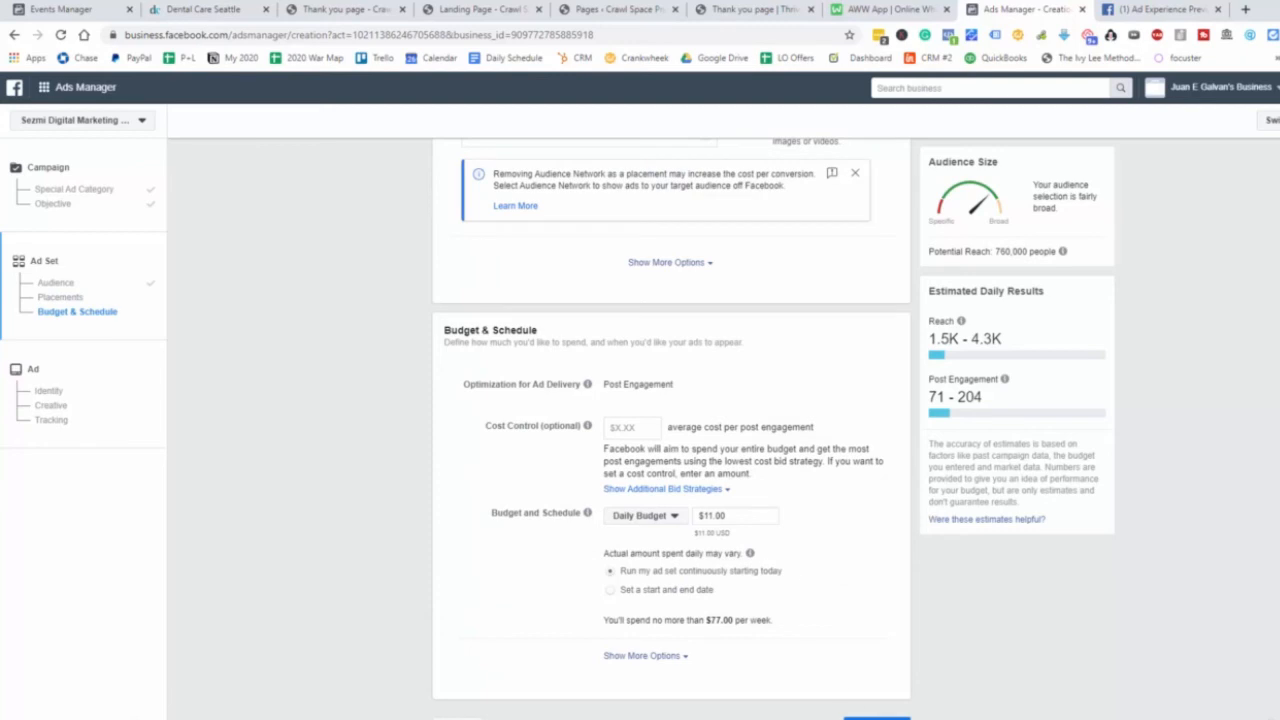
{"action": "scroll", "coordinate": [1040, 712], "scroll_direction": "up", "scroll_amount": 3}
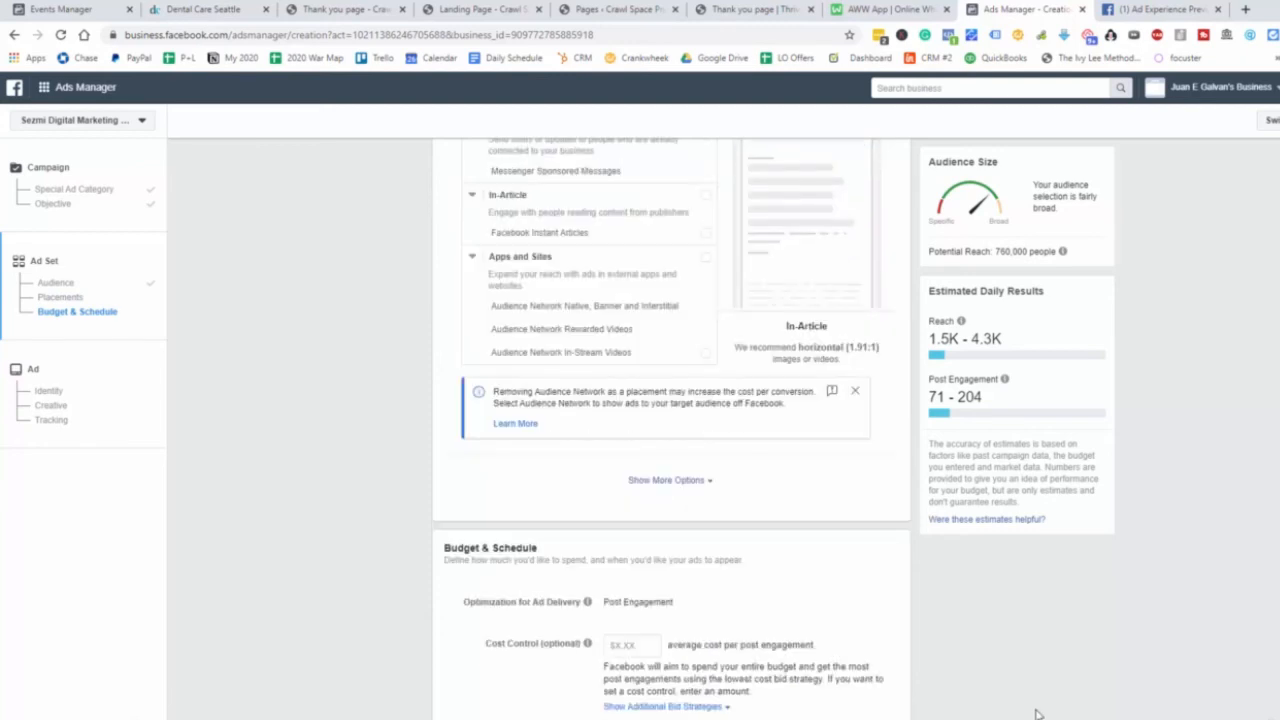
{"action": "scroll", "coordinate": [1040, 712], "scroll_direction": "up", "scroll_amount": 2}
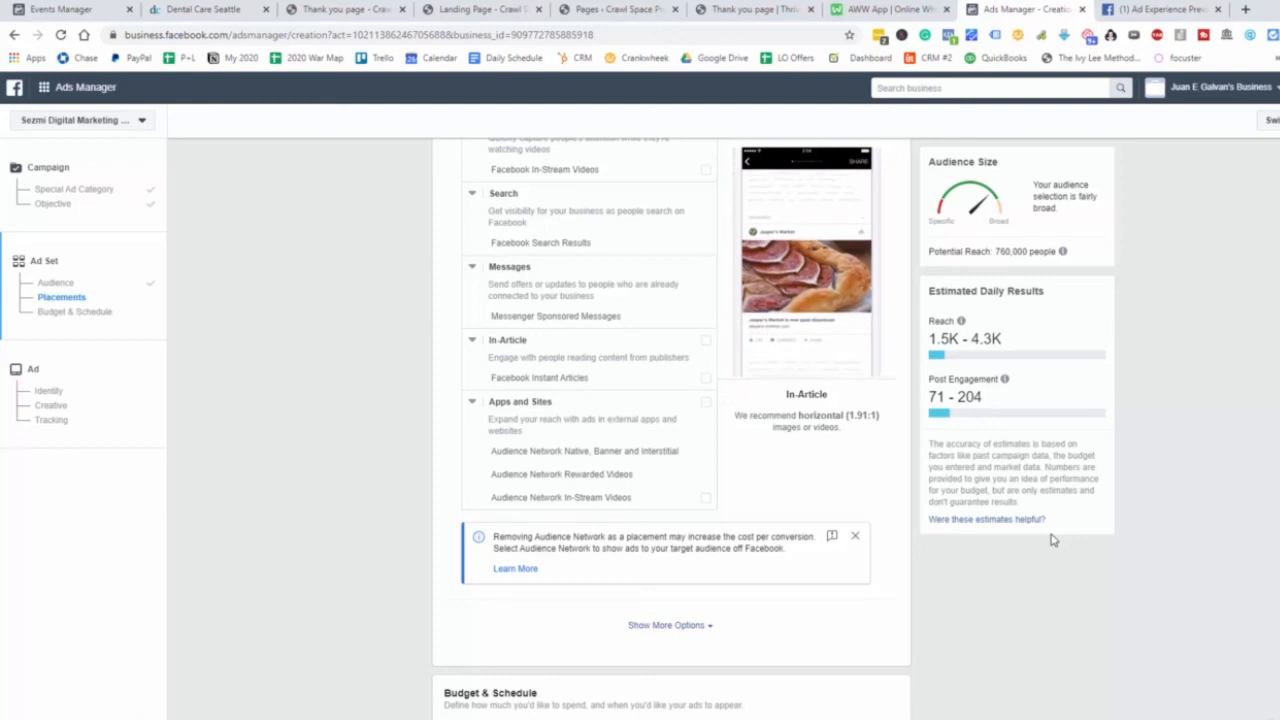
{"action": "scroll", "coordinate": [994, 566], "scroll_direction": "down", "scroll_amount": 4}
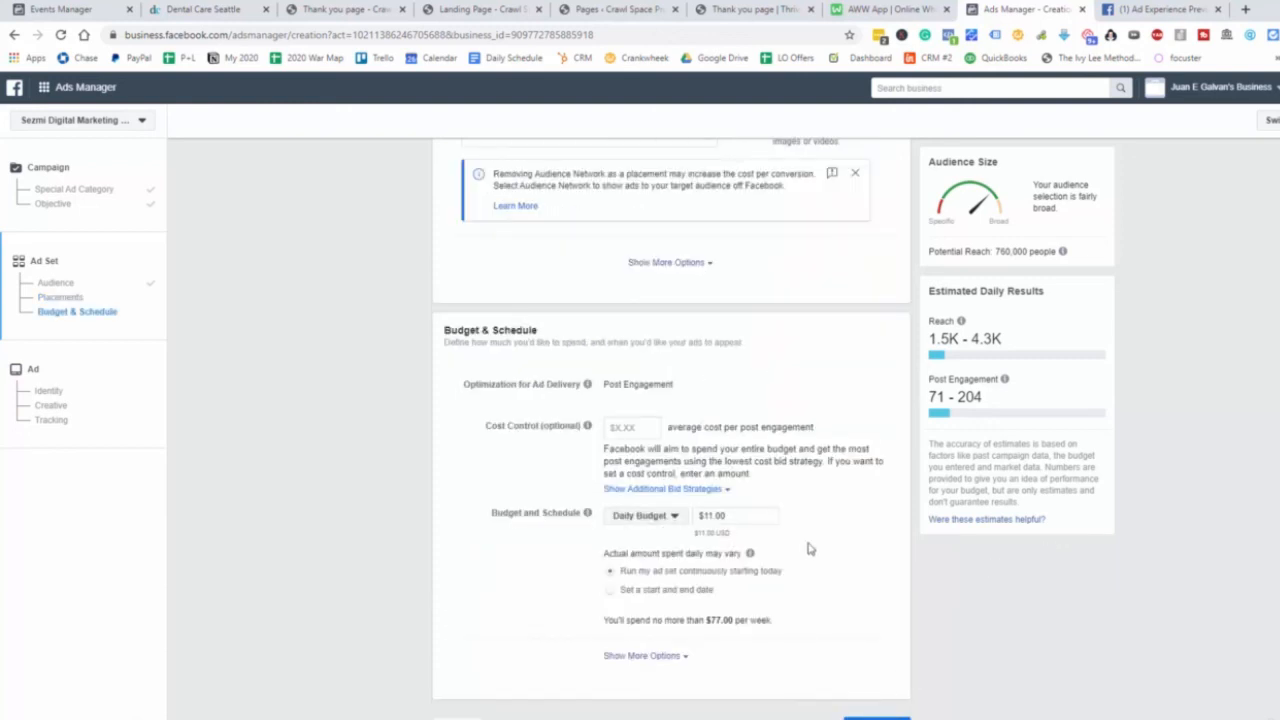
{"action": "left_click", "coordinate": [877, 718]}
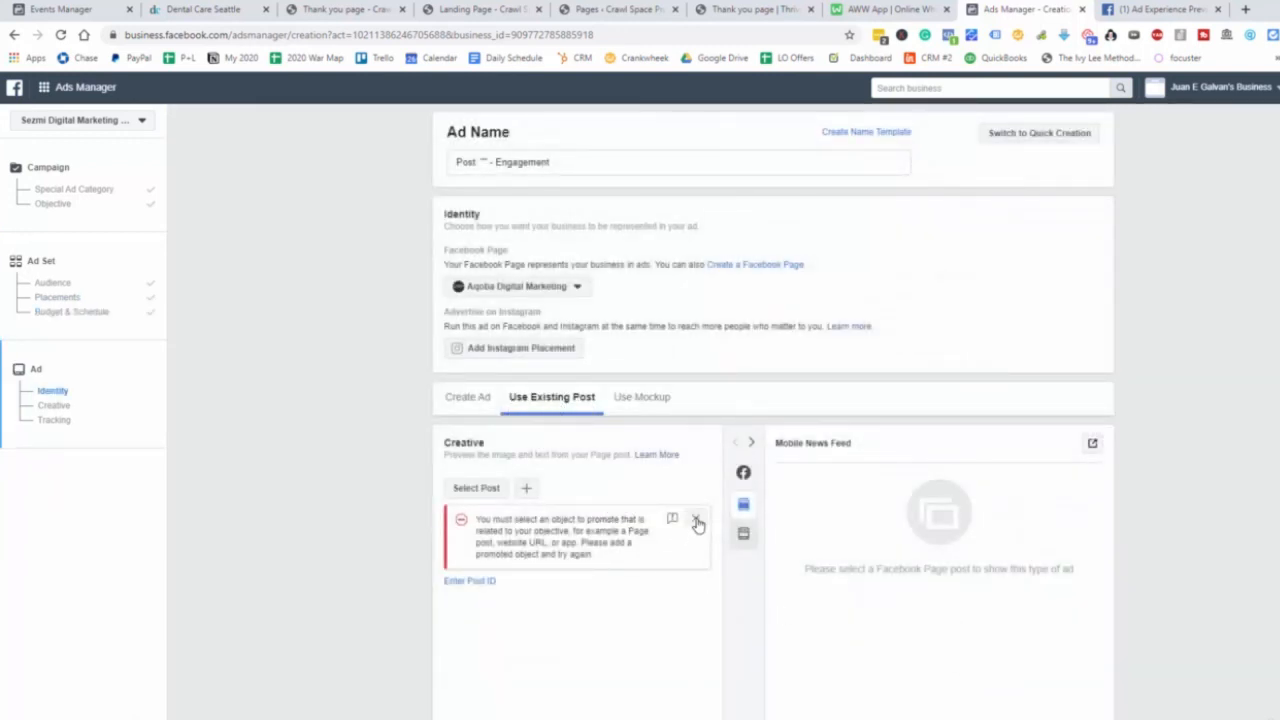
Select the existing "$999 Dental Implant Offer!" Facebook Page post as the engagement ad's creative.
{"action": "left_click", "coordinate": [484, 580]}
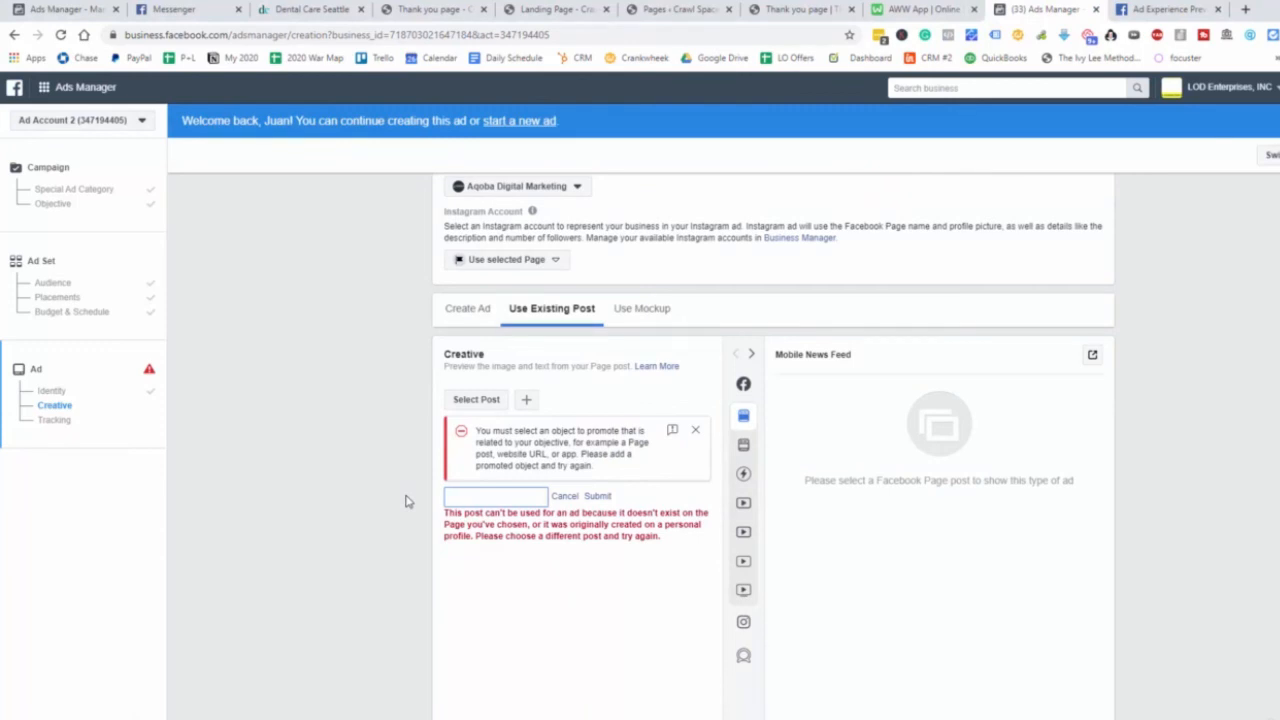
{"action": "left_click", "coordinate": [479, 400]}
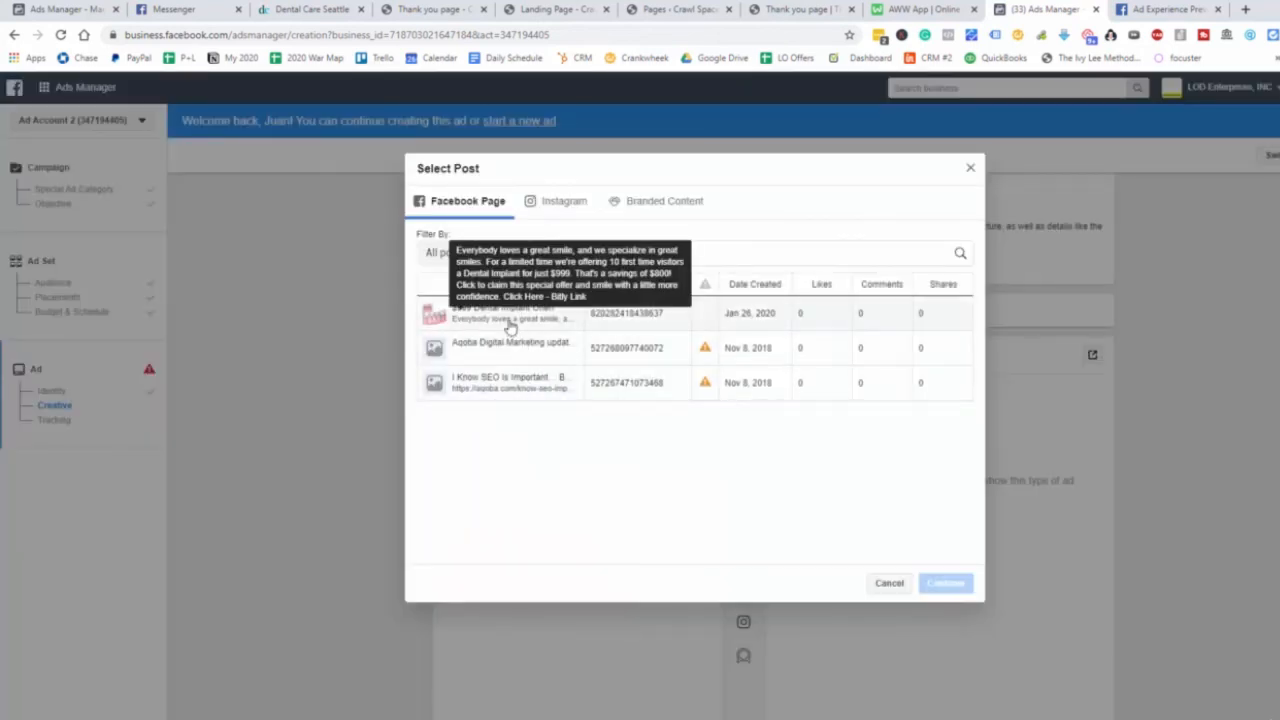
{"action": "left_click", "coordinate": [510, 315]}
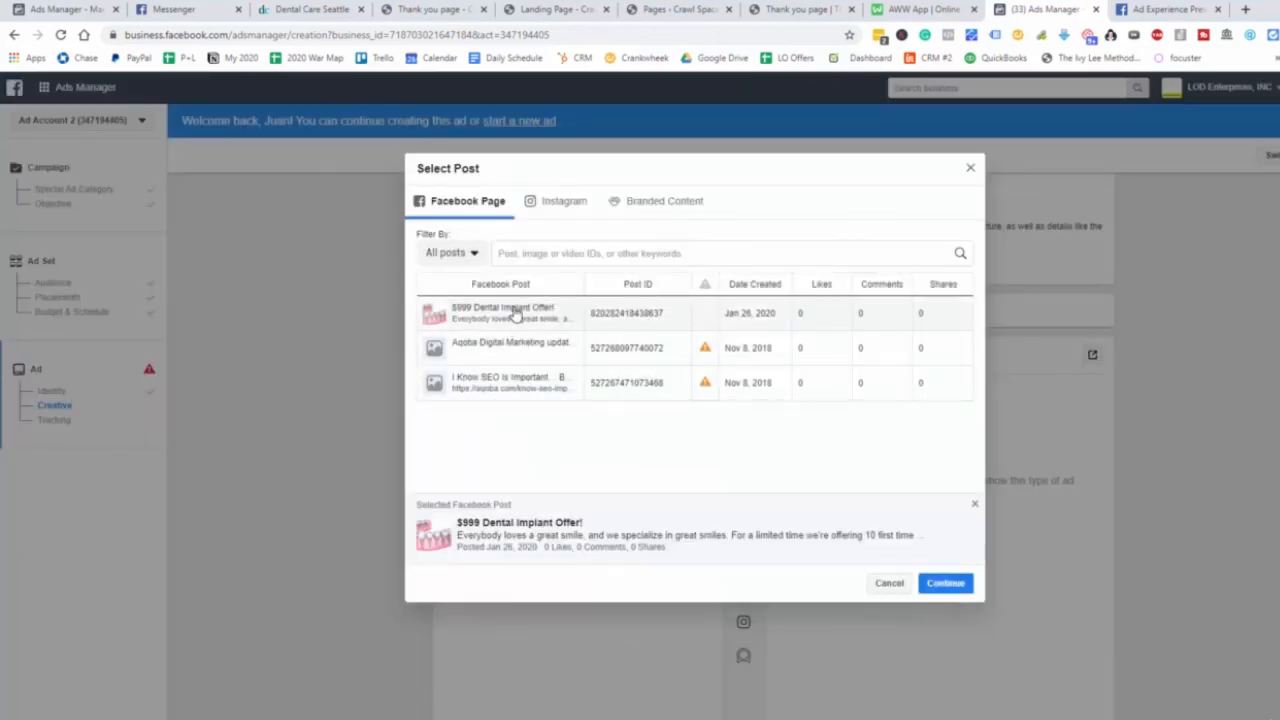
{"action": "left_click", "coordinate": [940, 586]}
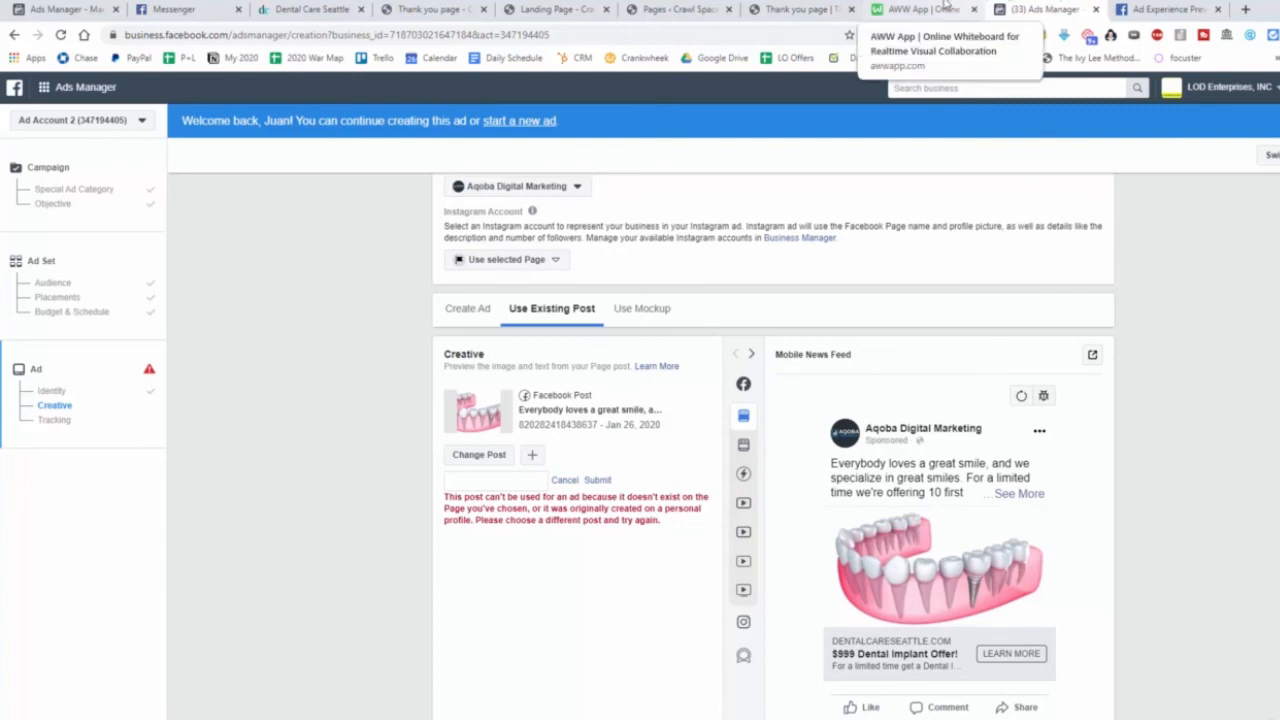
Review the traffic and engagement diagram on the AWW whiteboard, and check the selected post's Desktop News Feed preview in Ads Manager.
{"action": "left_click", "coordinate": [955, 10]}
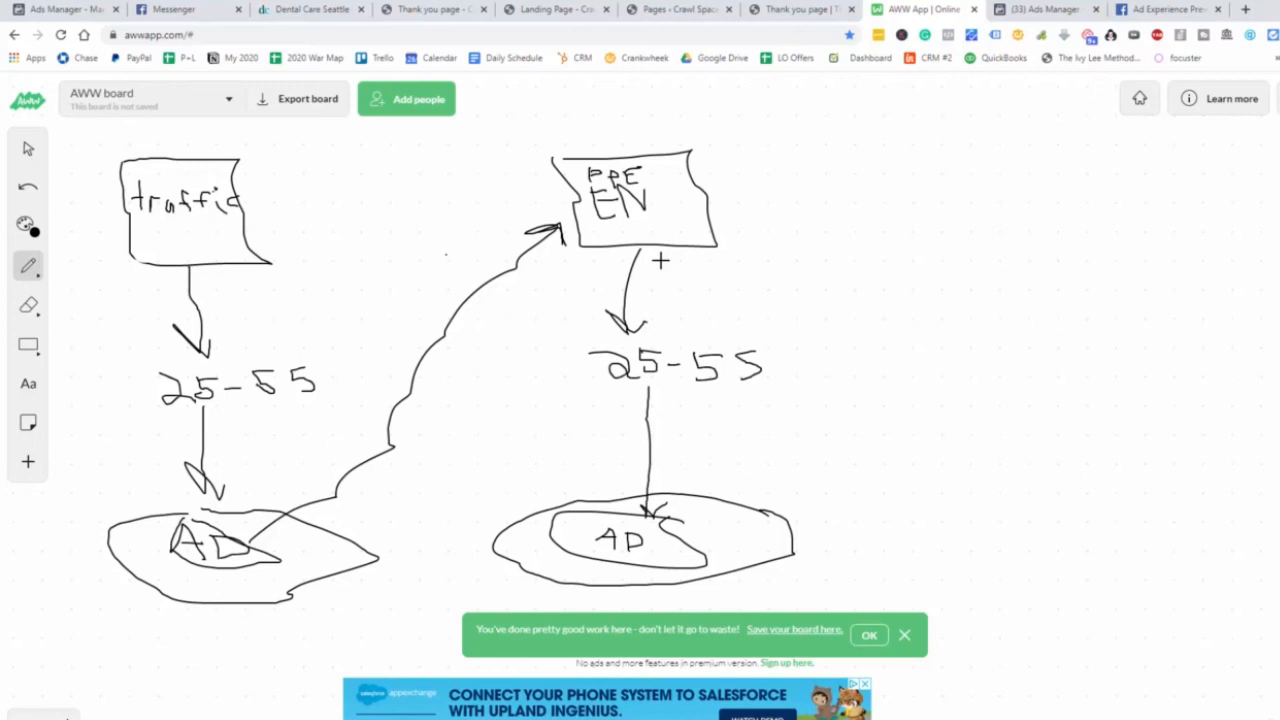
{"action": "left_click", "coordinate": [1015, 8]}
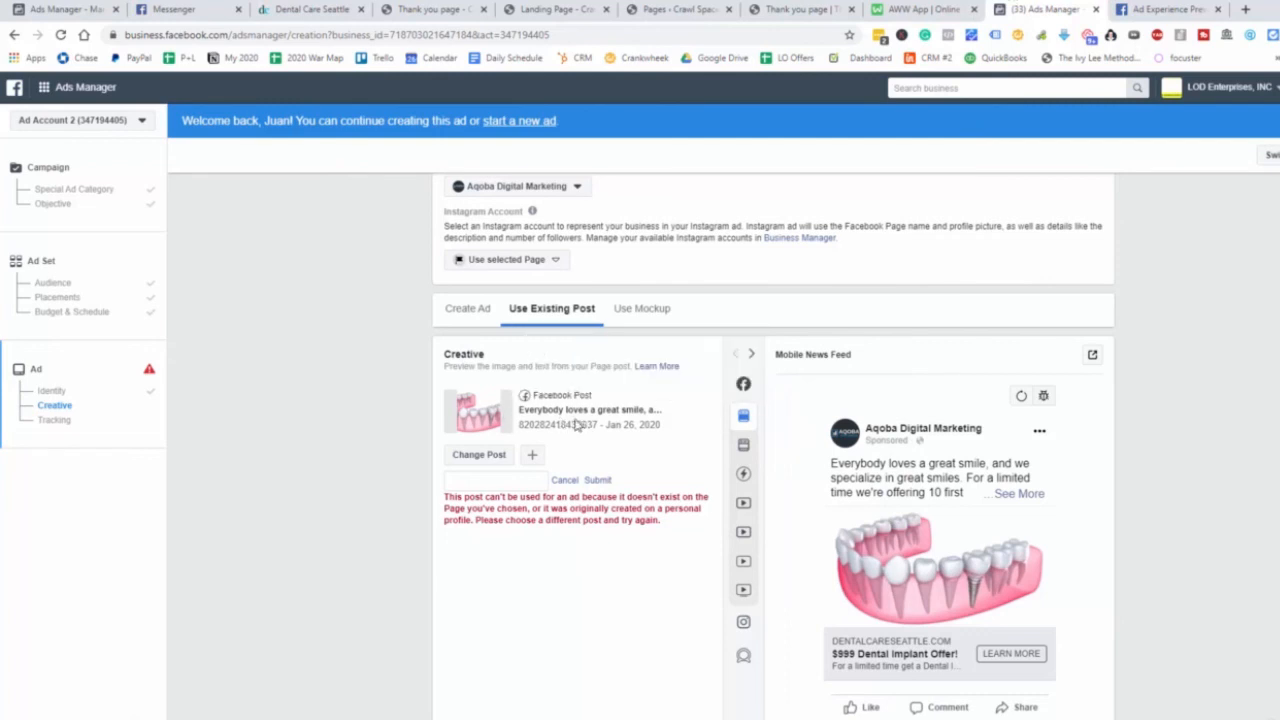
{"action": "left_click", "coordinate": [765, 448]}
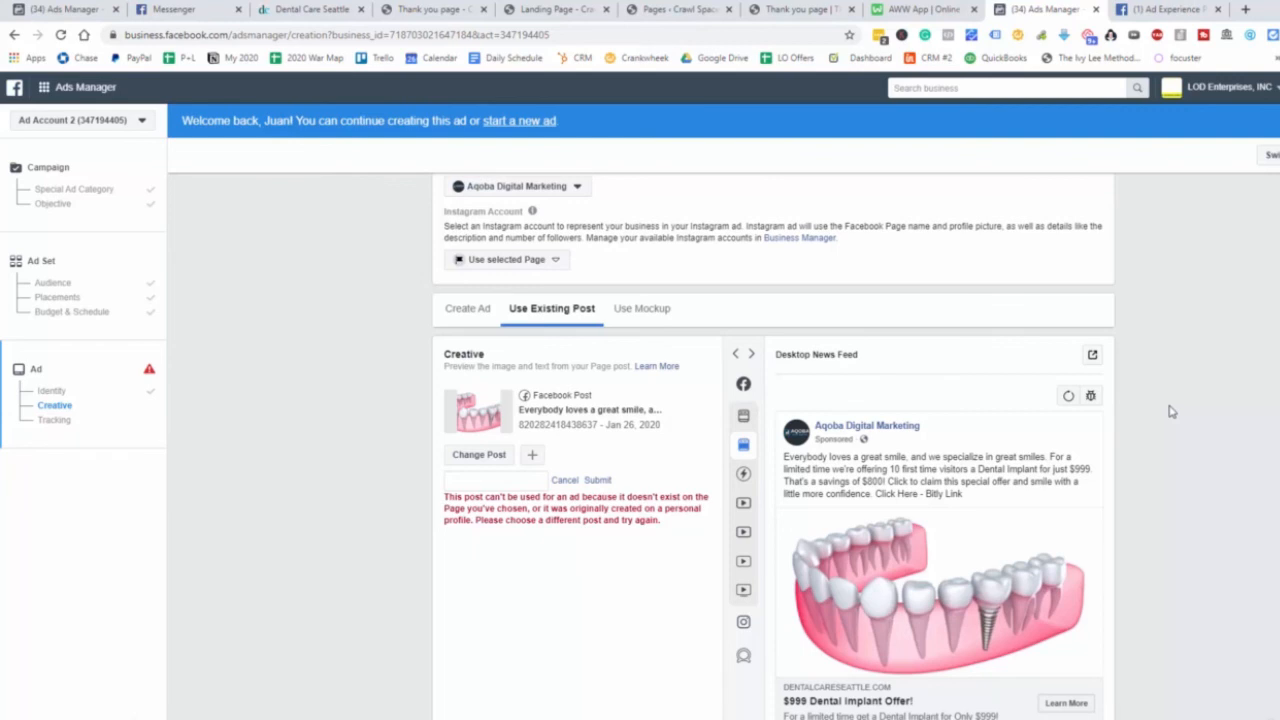
{"action": "scroll", "coordinate": [1092, 447], "scroll_direction": "up", "scroll_amount": 1}
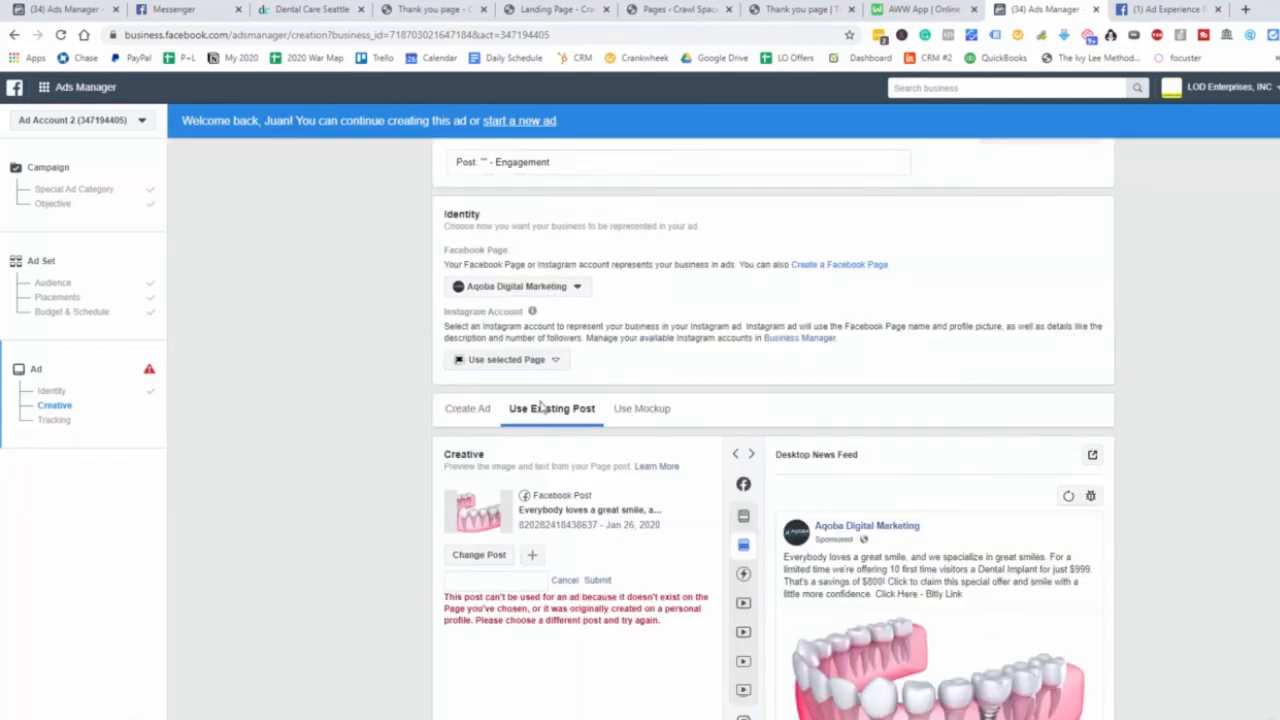
{"action": "scroll", "coordinate": [1090, 306], "scroll_direction": "down", "scroll_amount": 2}
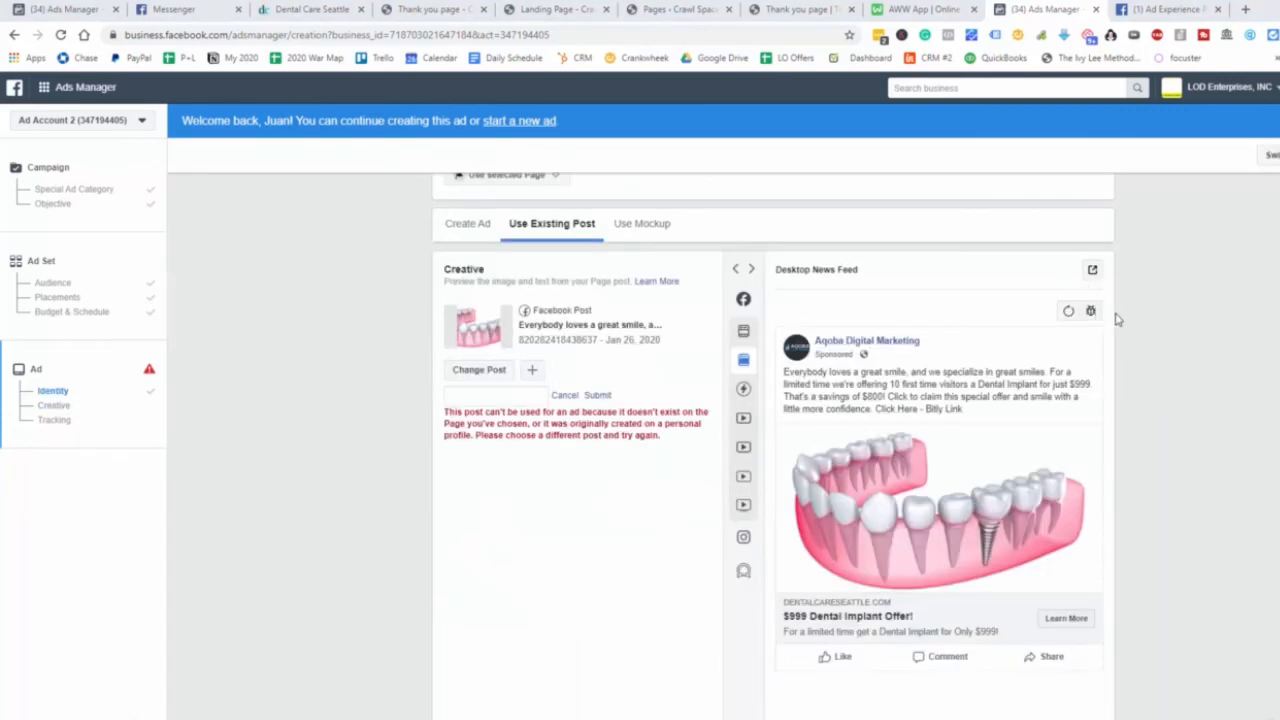